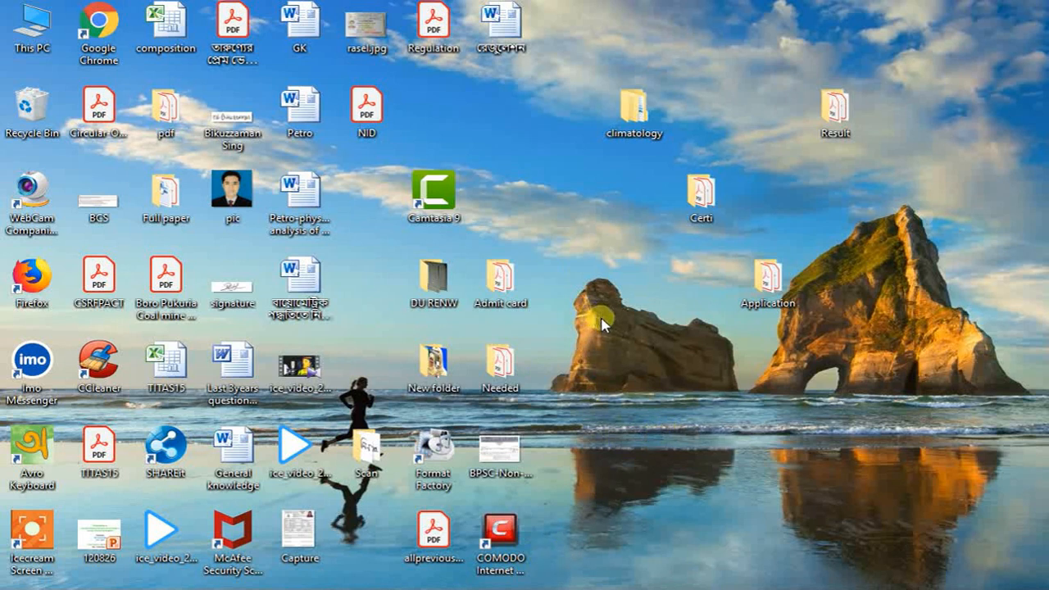
# - Refresh the desktop and switch to the TITAS15 workbook in Excel
pyautogui.rightClick(567, 209)
pyautogui.click(611, 256)
pyautogui.click(592, 589)
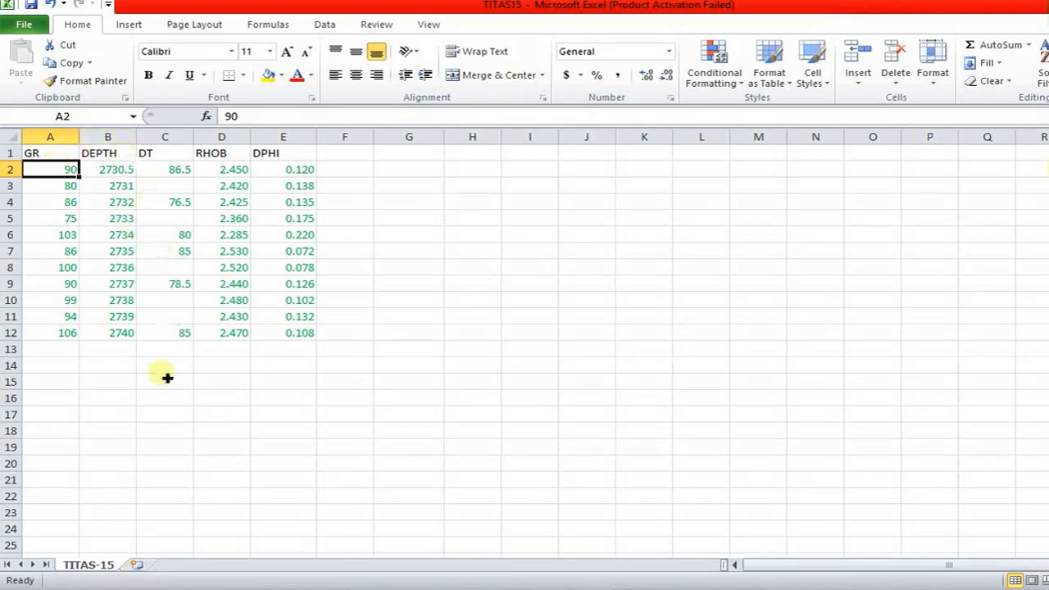
pyautogui.click(133, 400)
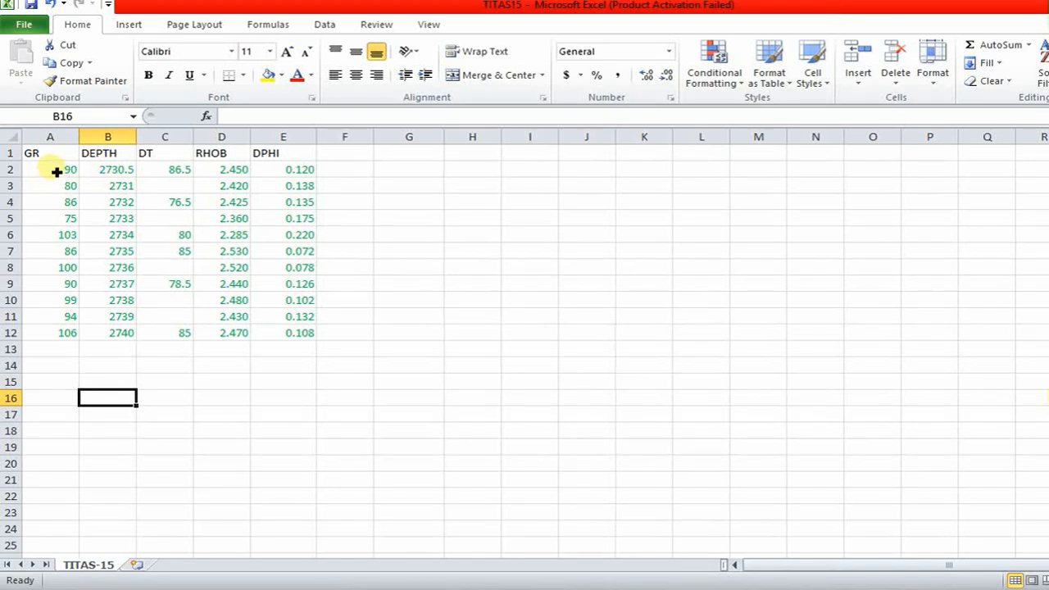
# - Insert a scatter chart with smooth lines from the GR and DEPTH values in A2:B12
pyautogui.moveTo(56, 172); pyautogui.dragTo(115, 333)
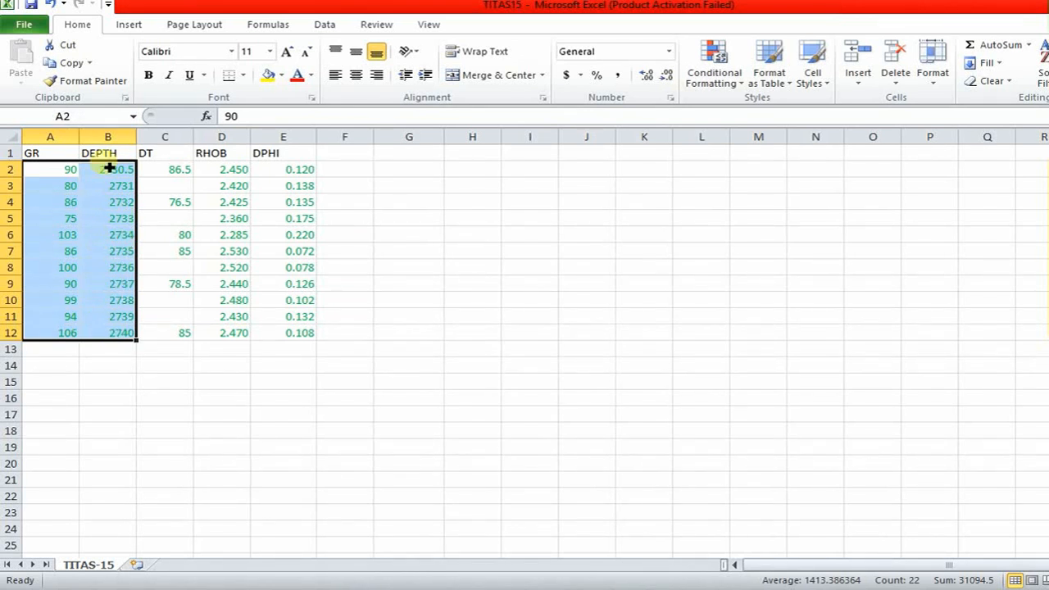
pyautogui.click(127, 25)
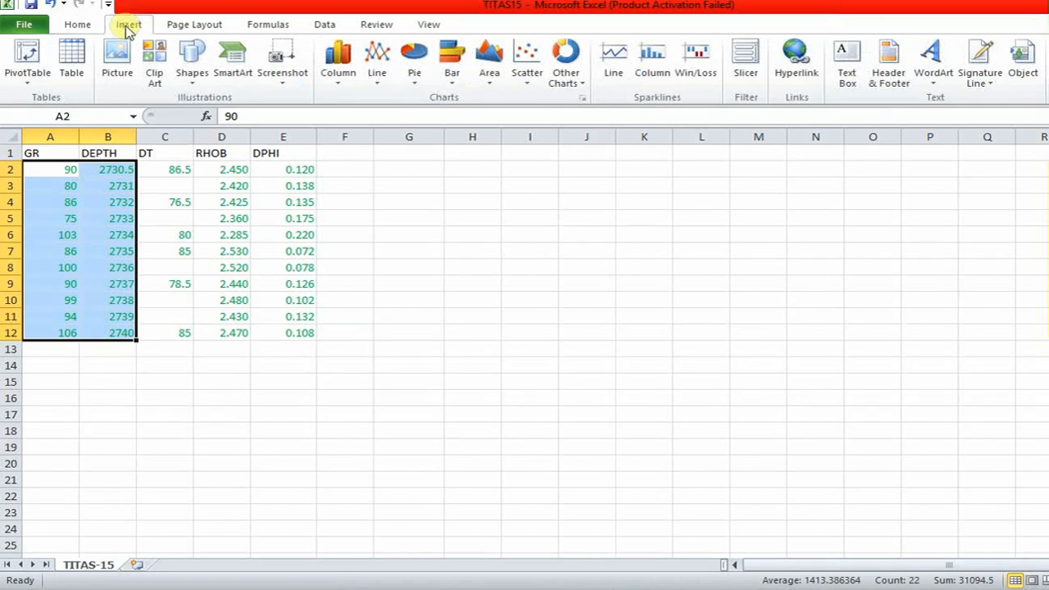
pyautogui.click(526, 82)
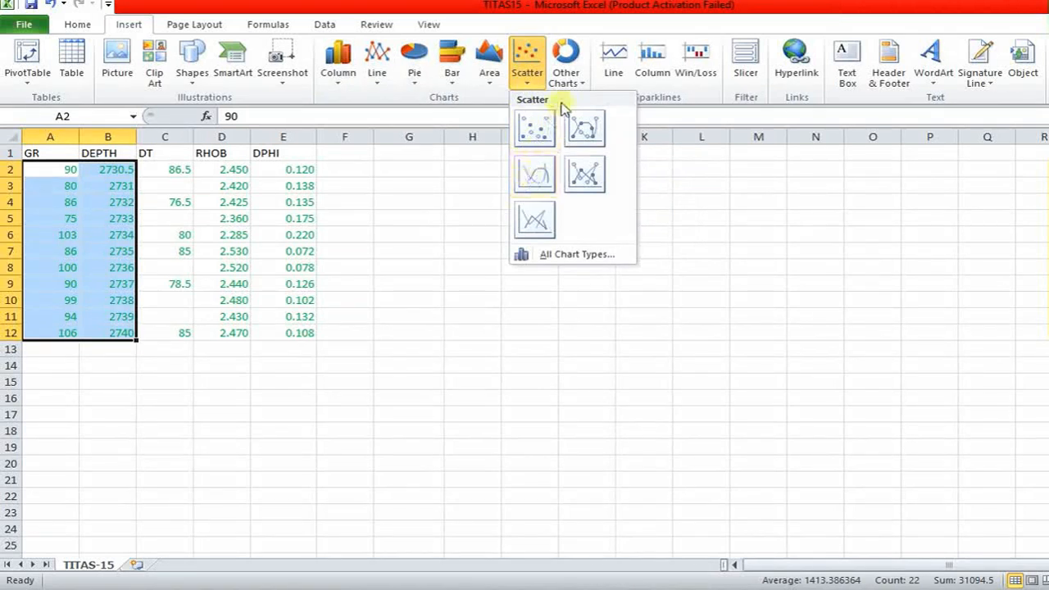
pyautogui.click(535, 181)
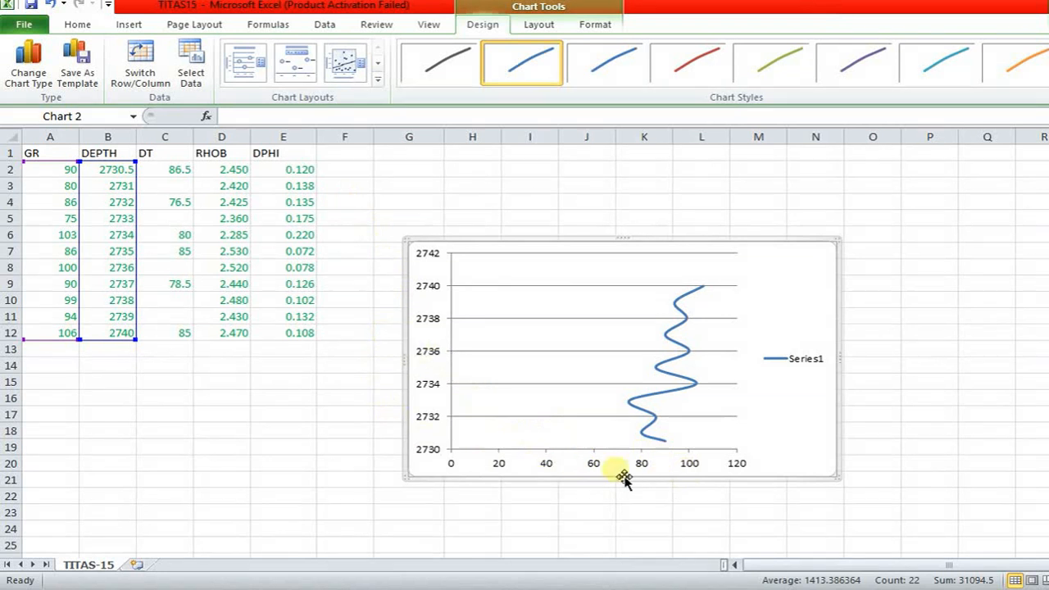
# - Delete the chart's legend and reshape the chart into a narrow portrait frame beside the data table
pyautogui.click(804, 366)
pyautogui.press('Delete')
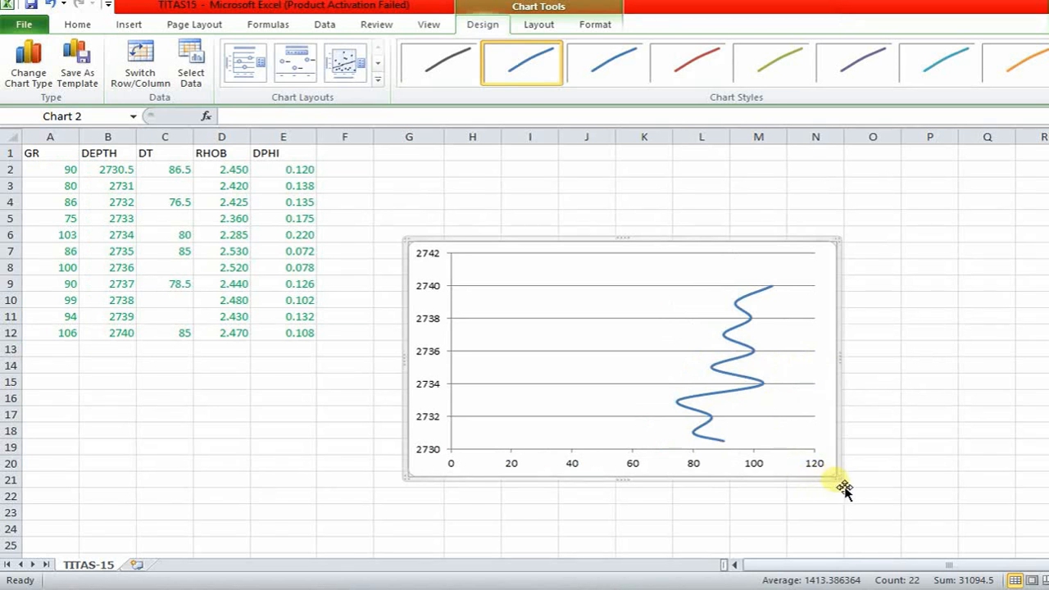
pyautogui.moveTo(847, 487); pyautogui.dragTo(648, 496)
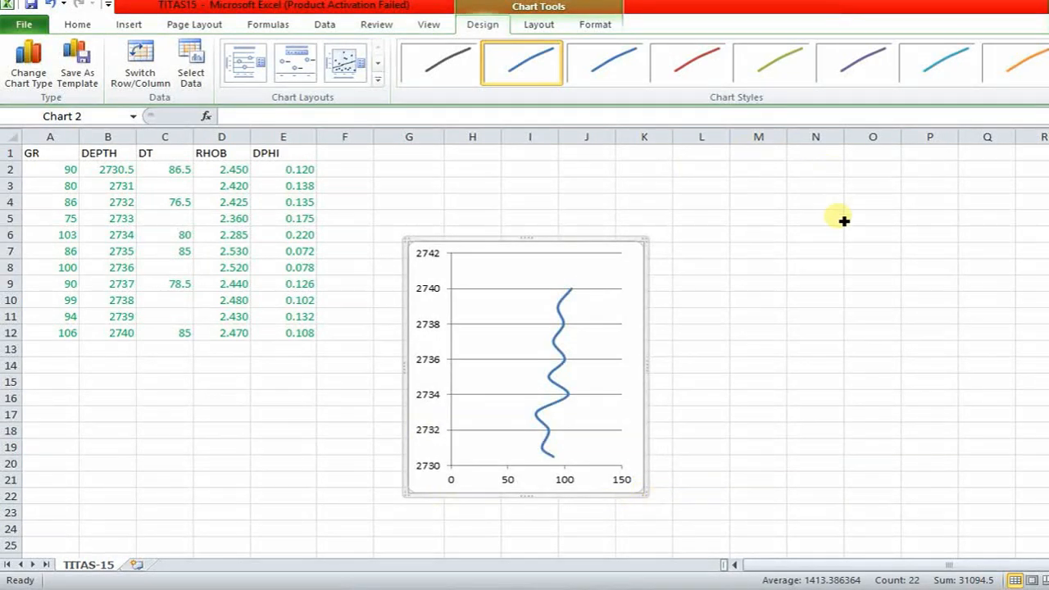
pyautogui.moveTo(490, 254); pyautogui.dragTo(445, 203)
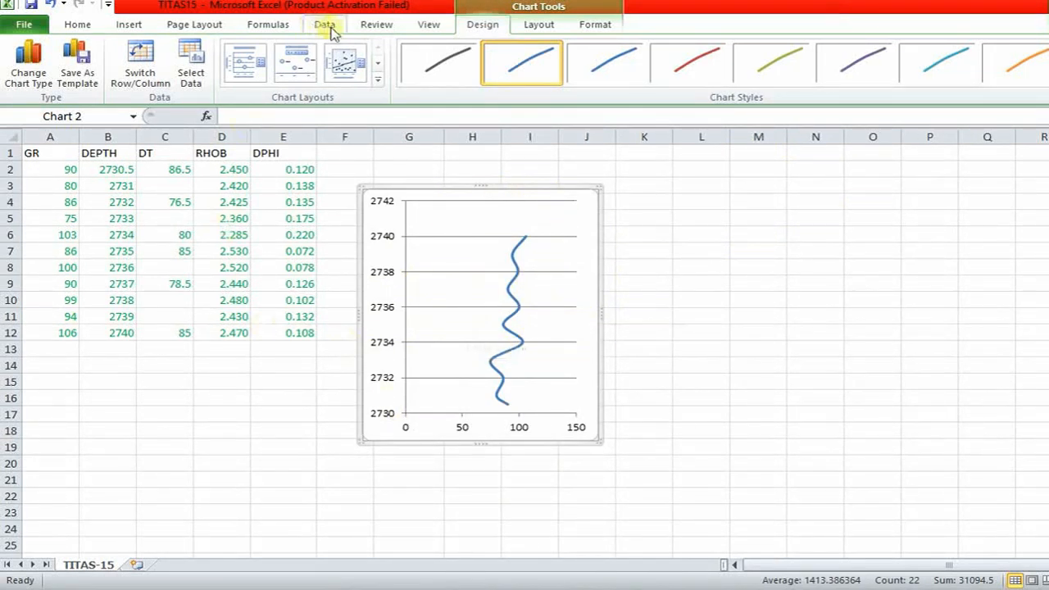
# - Apply the chart layout with a title, horizontal and vertical gridlines and a legend below the plot, and delete that legend
pyautogui.click(379, 82)
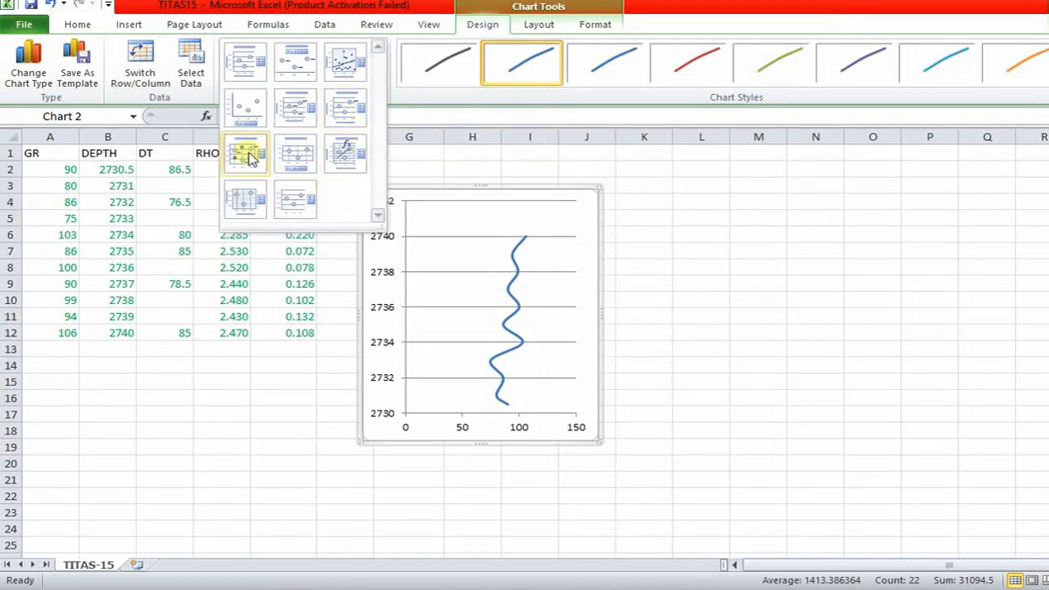
pyautogui.click(301, 161)
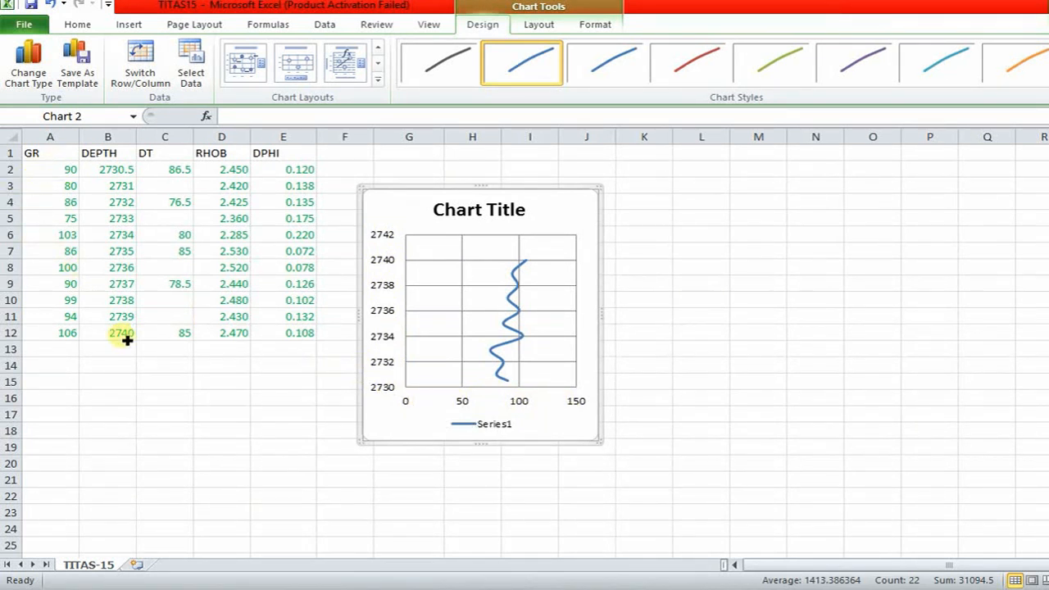
pyautogui.click(500, 428)
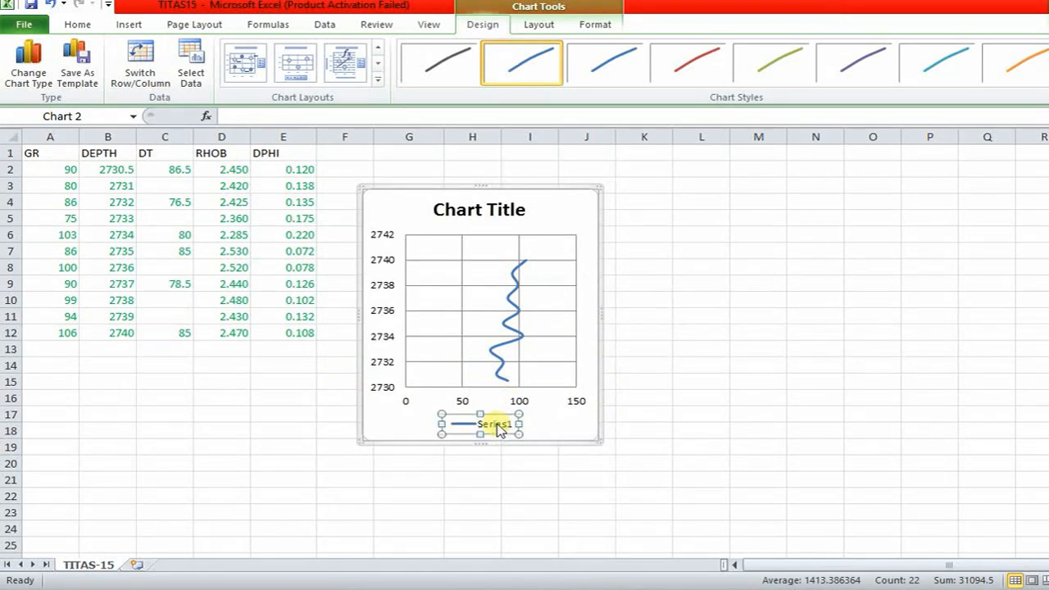
pyautogui.press('Delete')
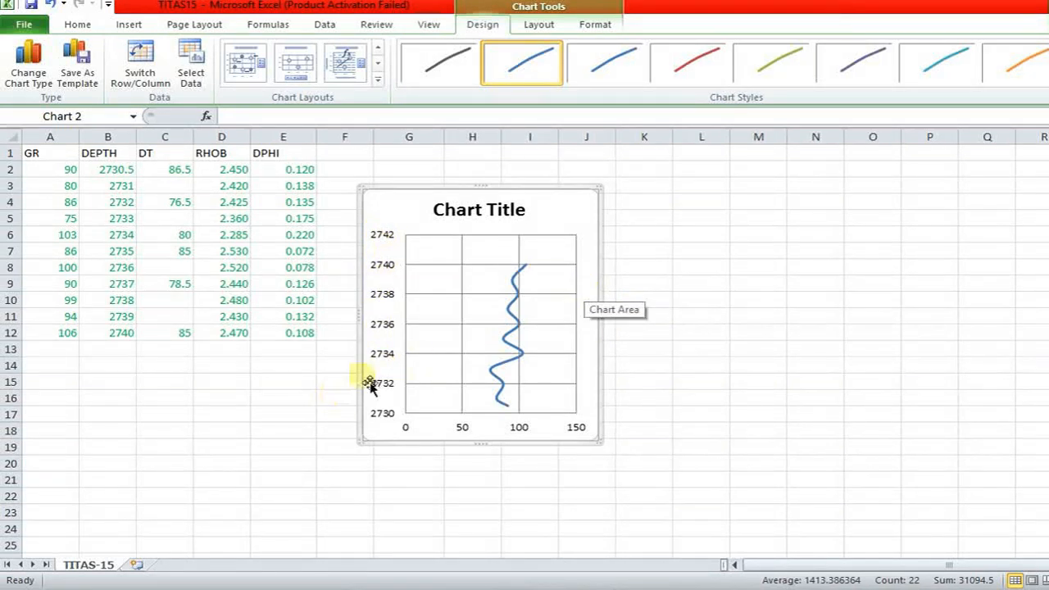
pyautogui.click(461, 429)
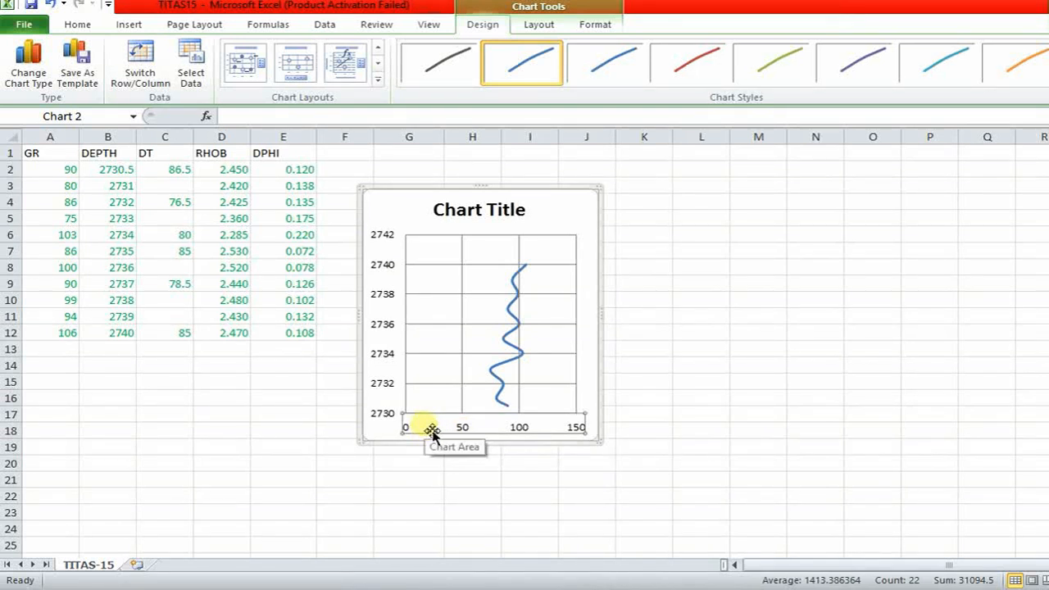
pyautogui.click(425, 426)
pyautogui.rightClick(425, 426)
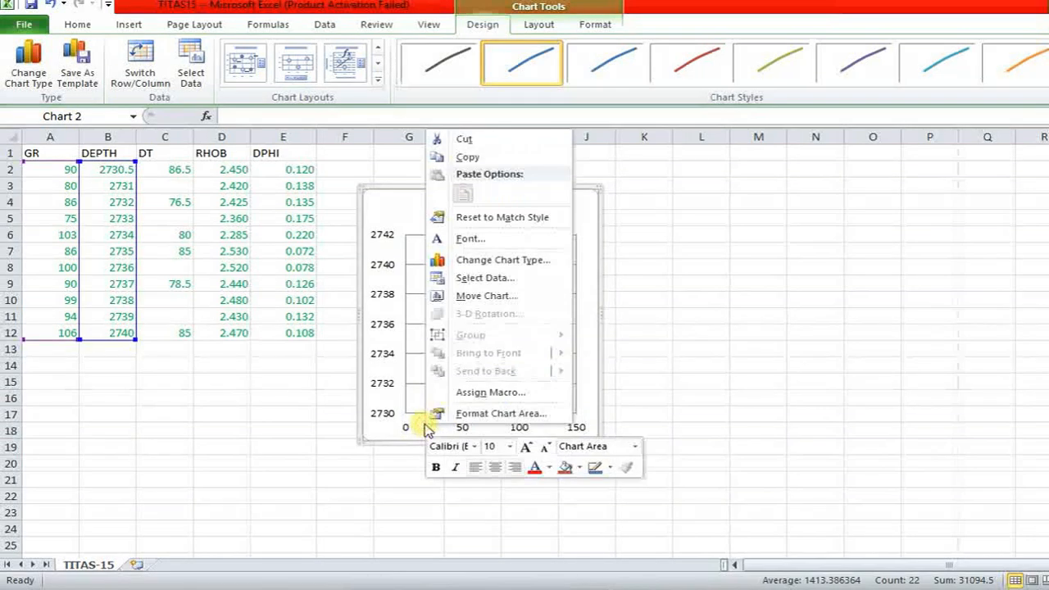
pyautogui.click(498, 415)
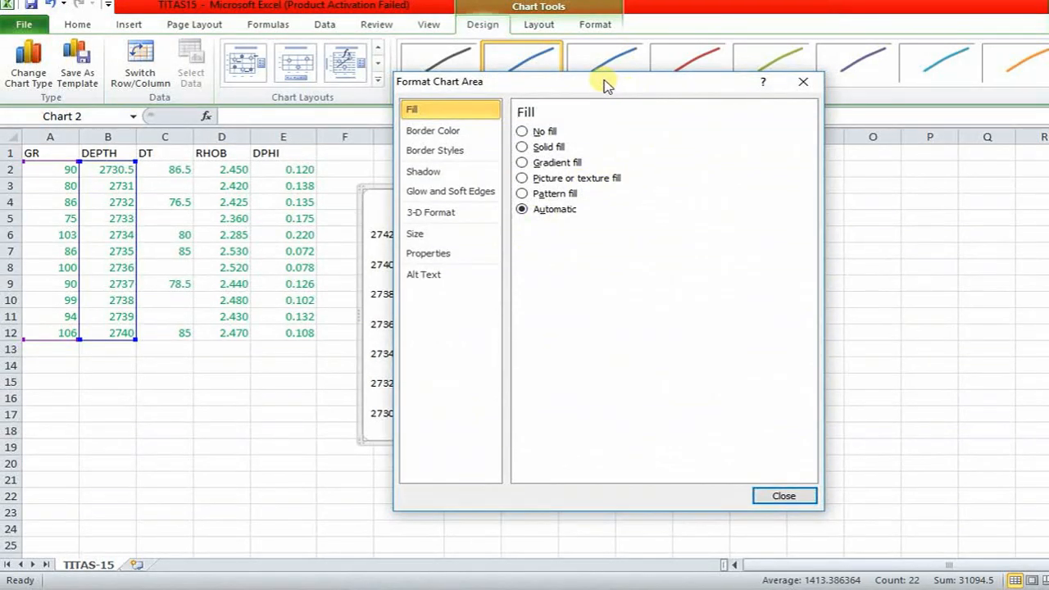
pyautogui.moveTo(609, 87); pyautogui.dragTo(833, 128)
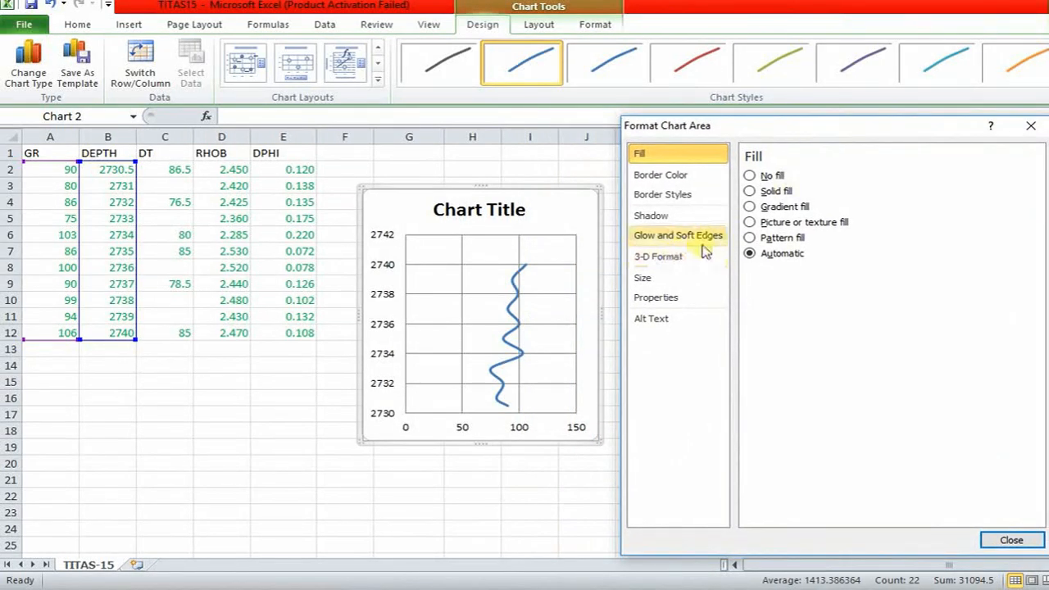
pyautogui.click(1030, 125)
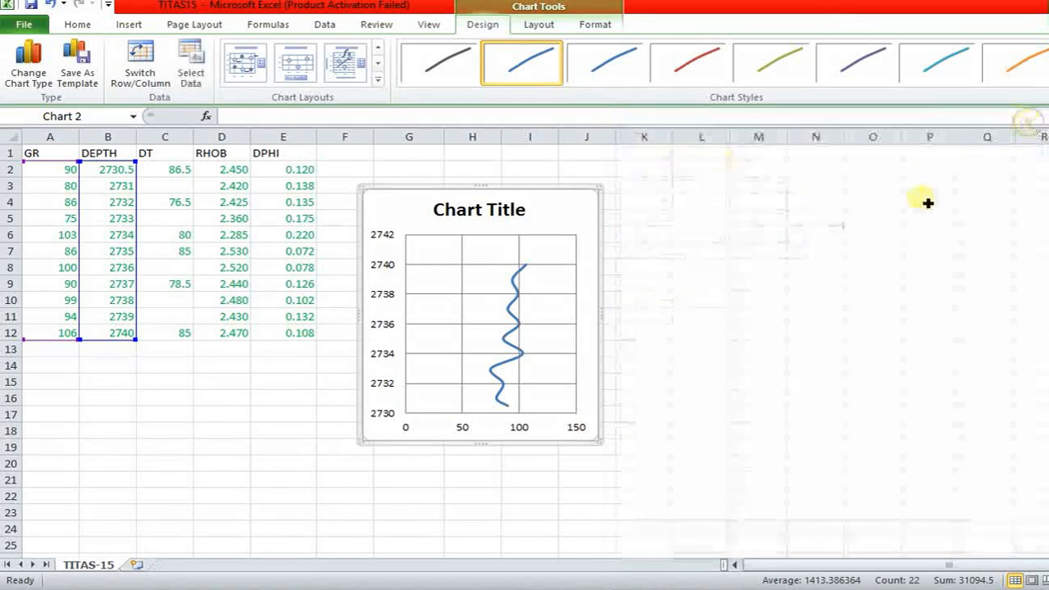
# - Put the chart's horizontal GR axis values in reverse order and fix its minimum at 50
pyautogui.click(516, 428)
pyautogui.rightClick(516, 433)
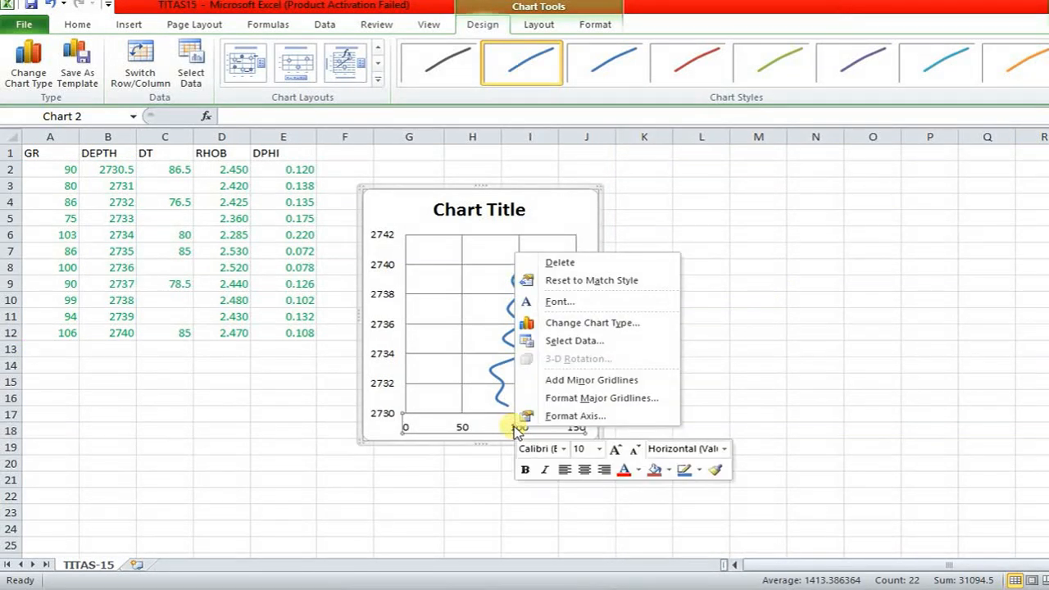
pyautogui.click(571, 416)
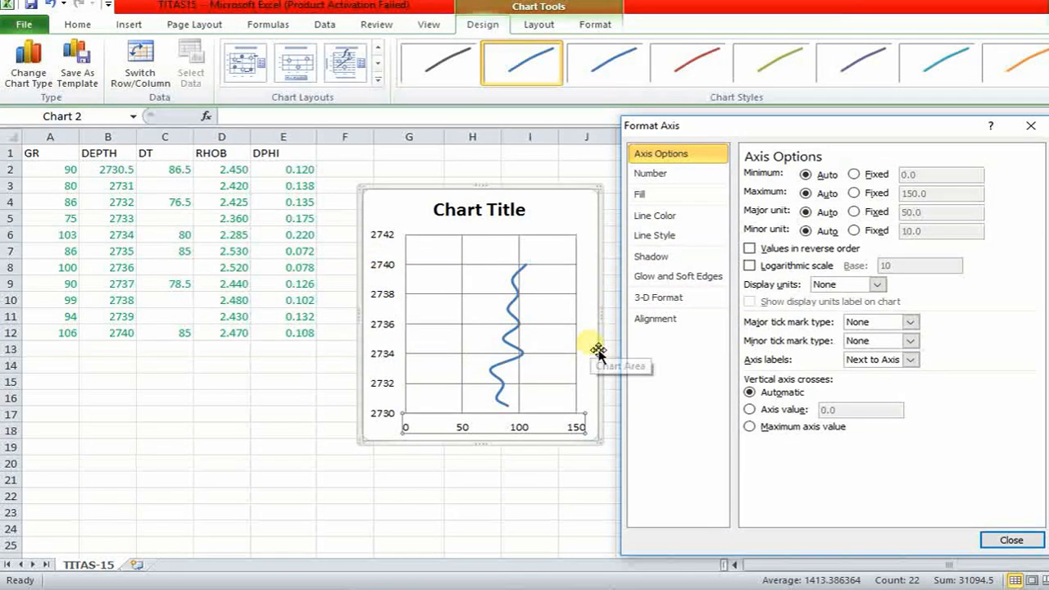
pyautogui.click(749, 249)
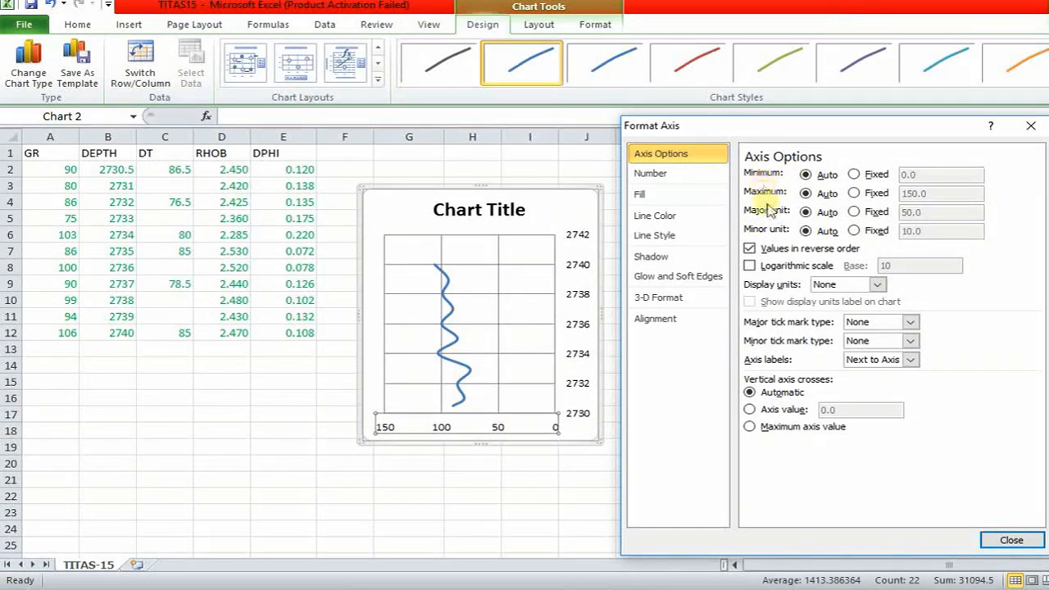
pyautogui.click(854, 174)
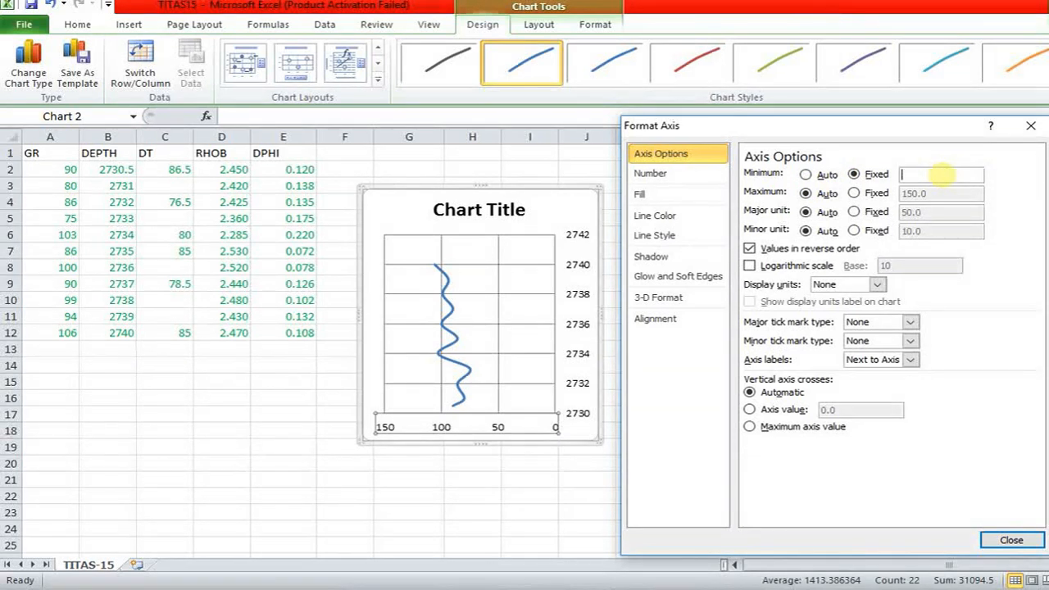
pyautogui.click(806, 175)
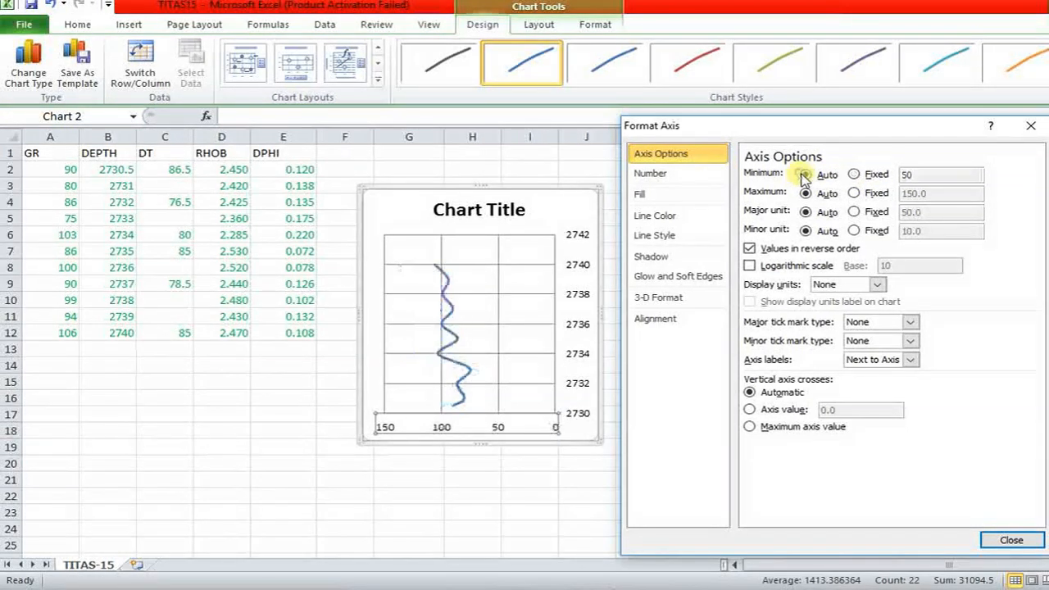
pyautogui.click(853, 175)
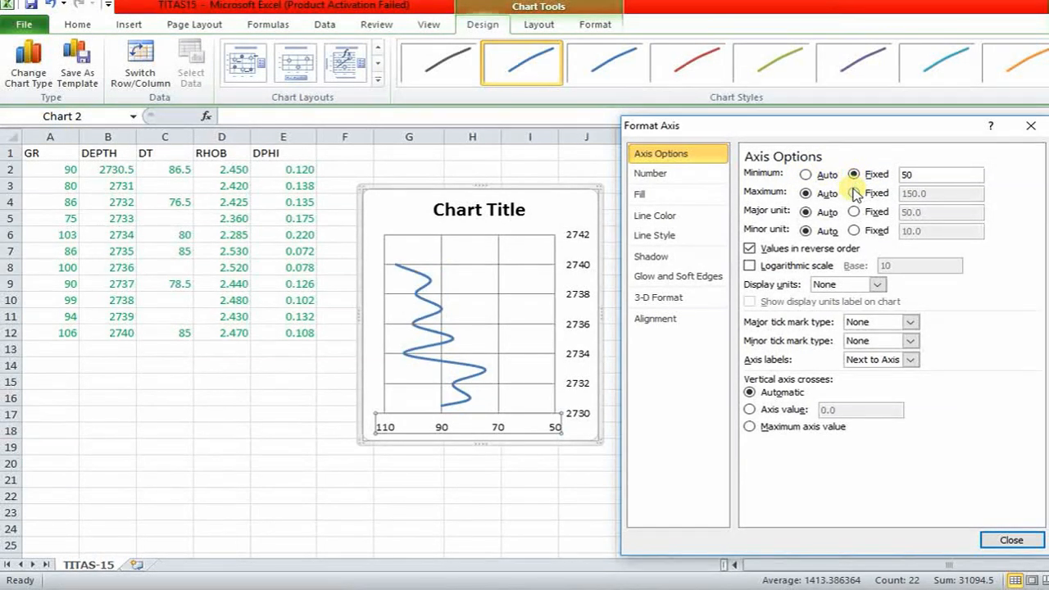
# - Try a fixed maximum of 150 and fixed major units of 40 and 50 on the horizontal GR axis
pyautogui.click(854, 193)
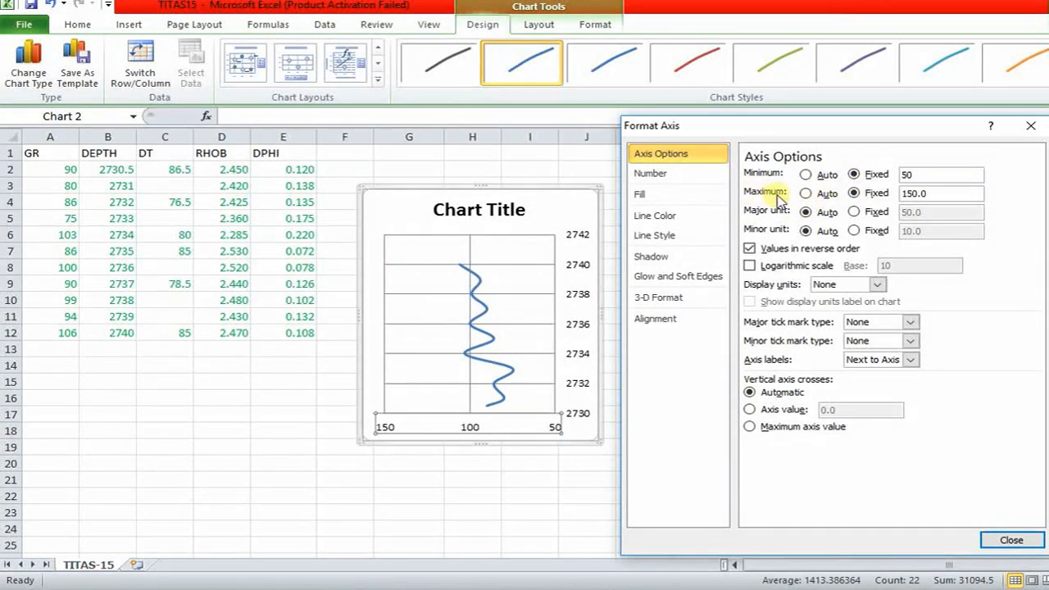
pyautogui.click(806, 195)
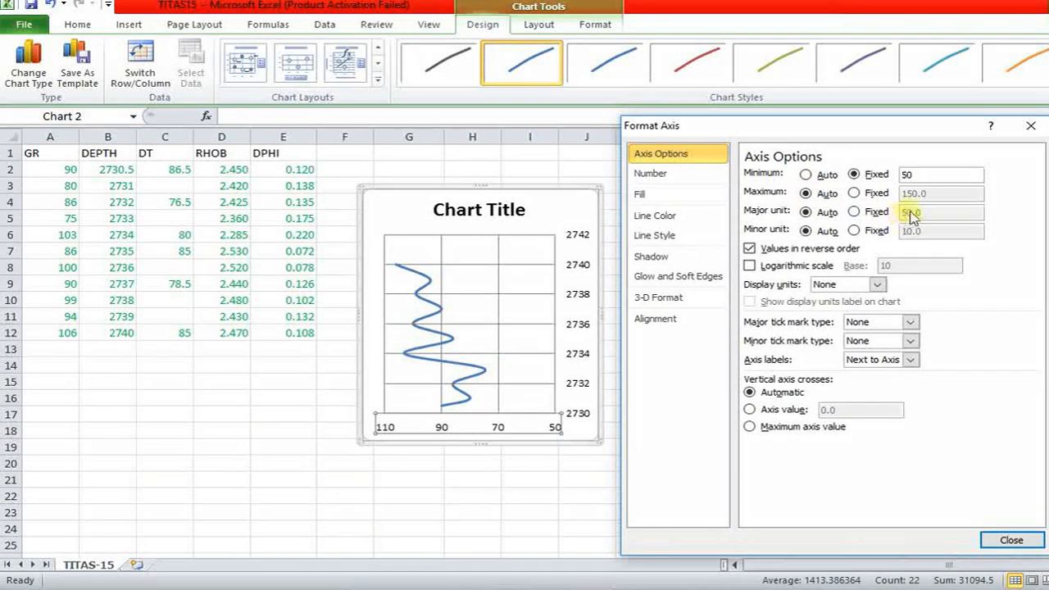
pyautogui.click(855, 213)
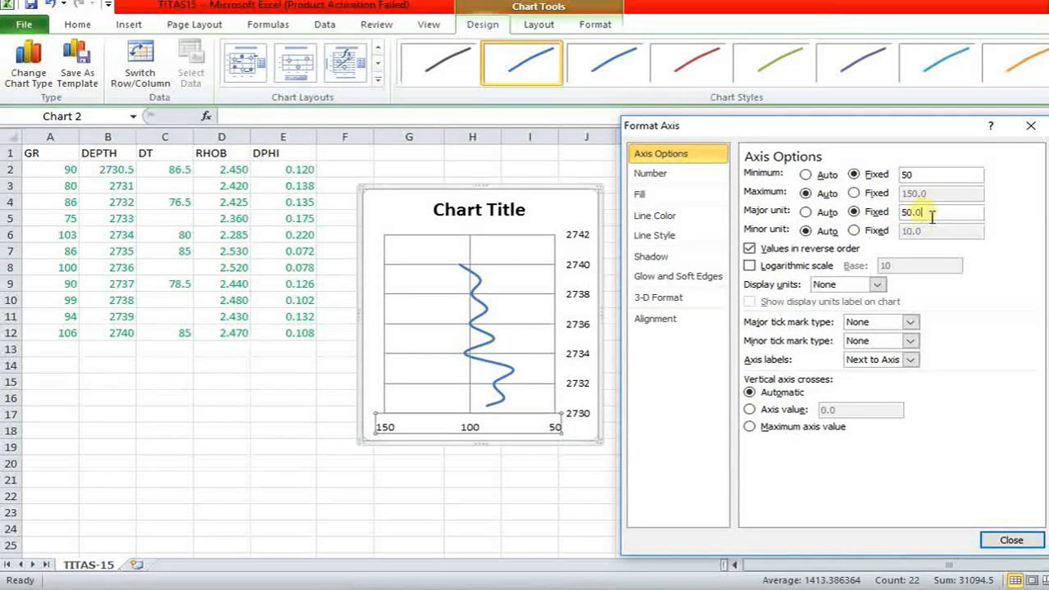
pyautogui.press('BackSpace')
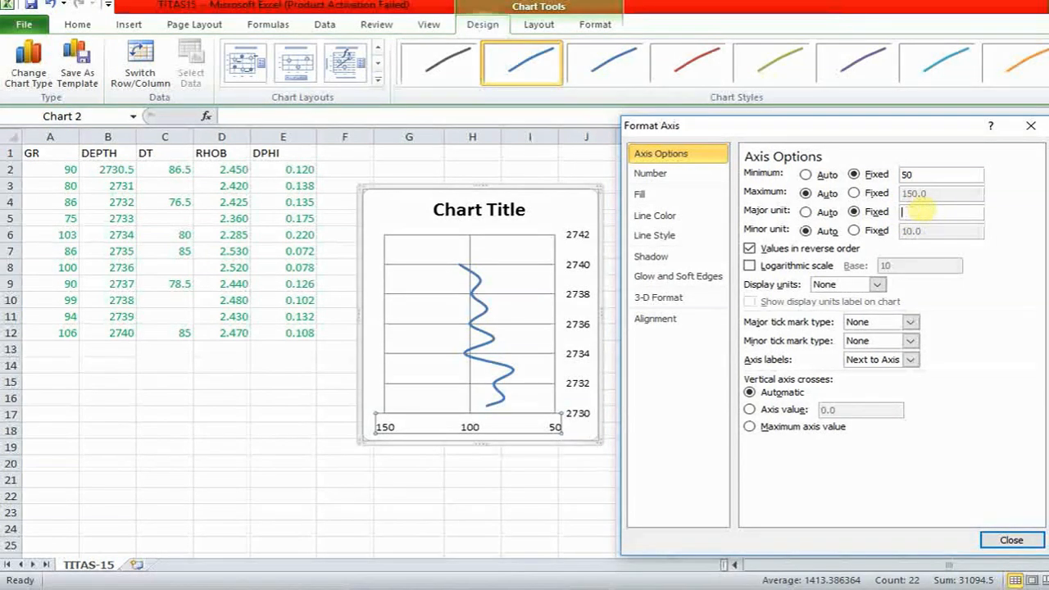
pyautogui.write('40')
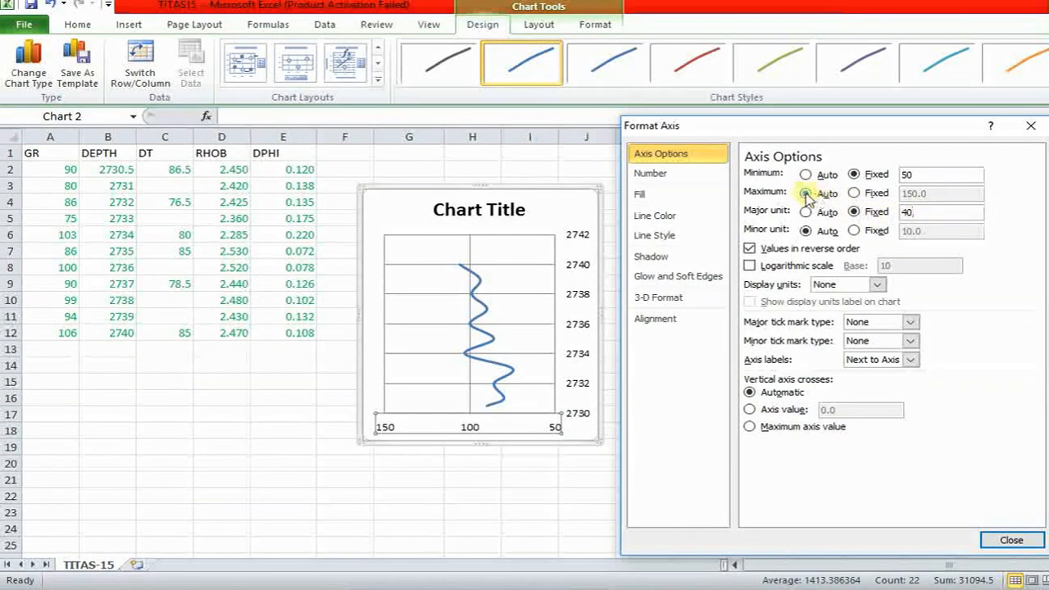
pyautogui.click(806, 212)
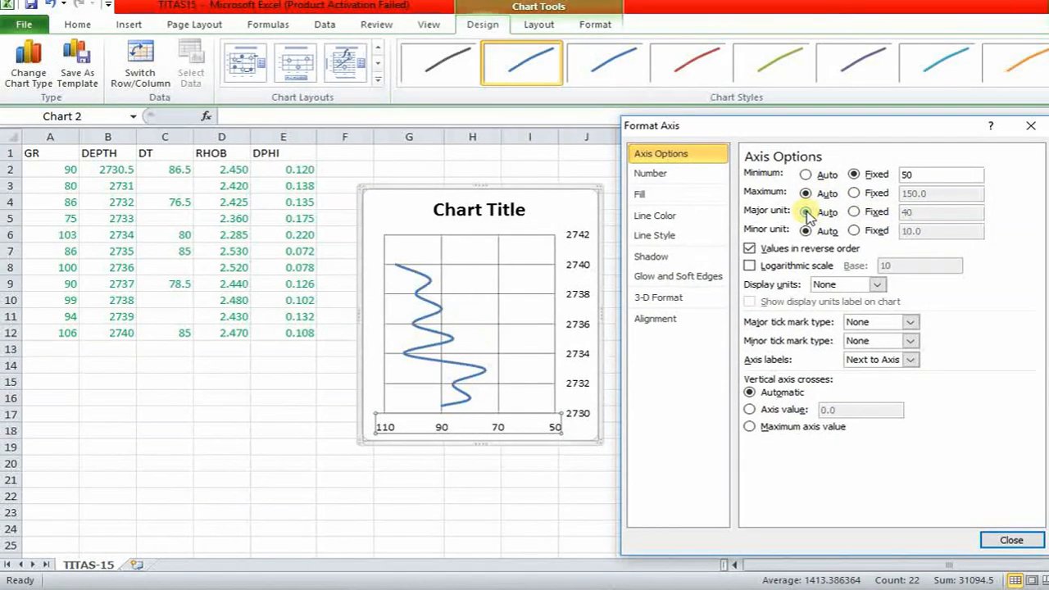
pyautogui.click(854, 213)
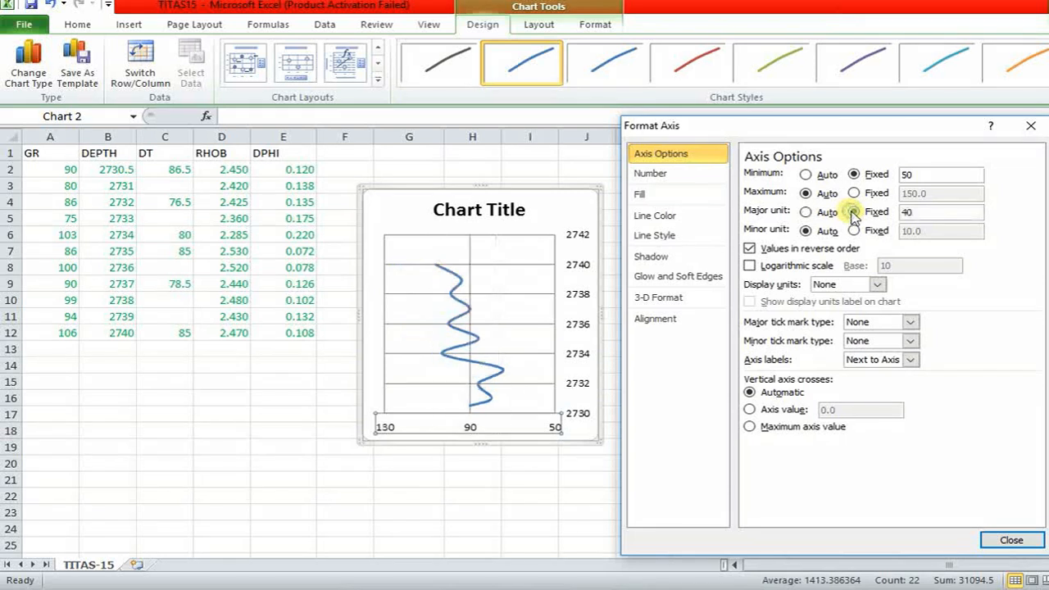
pyautogui.click(911, 212)
pyautogui.press('BackSpace')
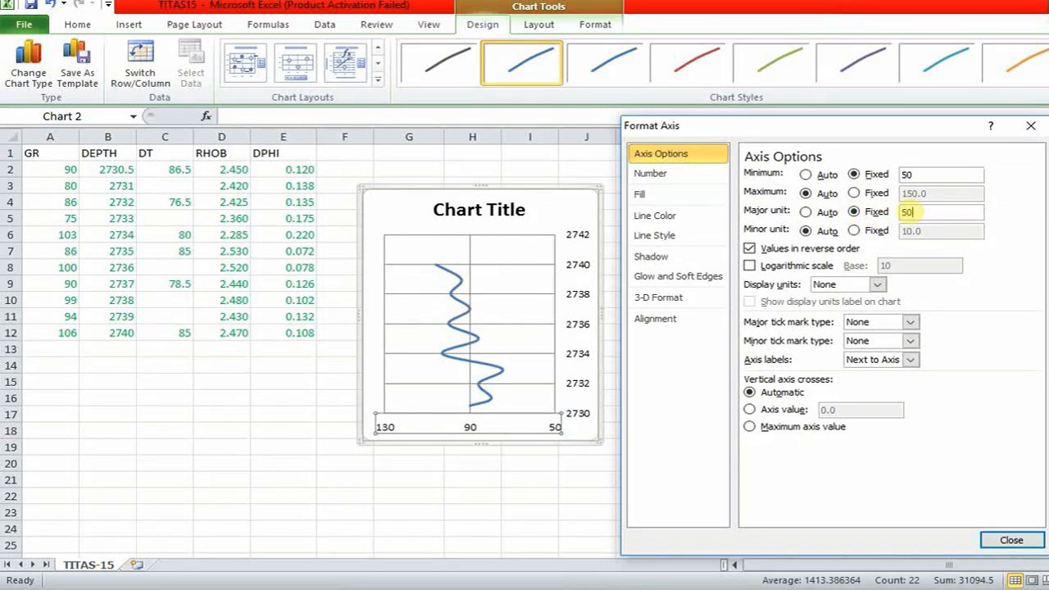
pyautogui.click(807, 212)
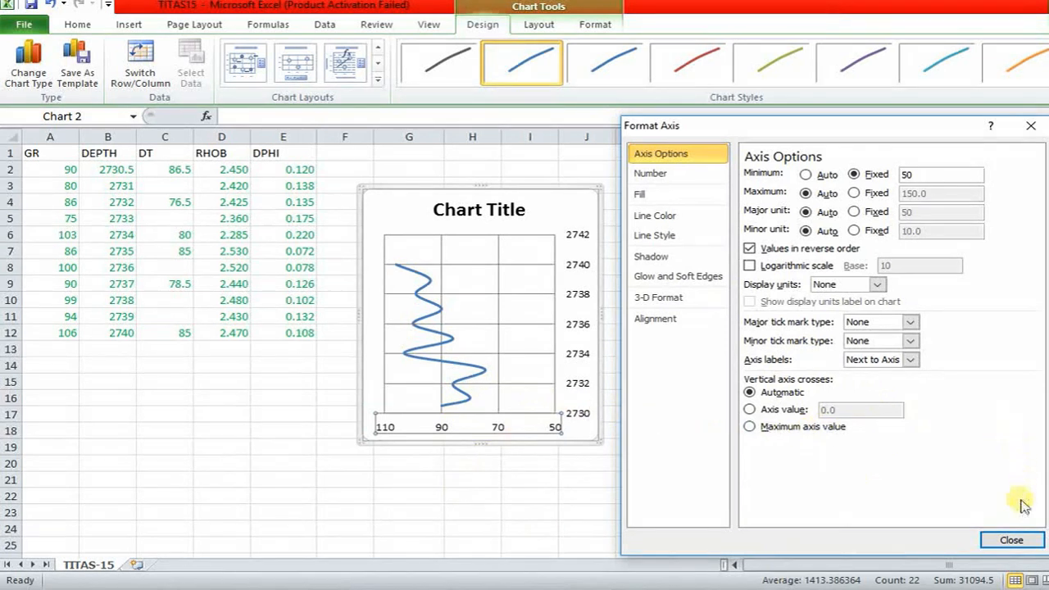
pyautogui.click(1009, 541)
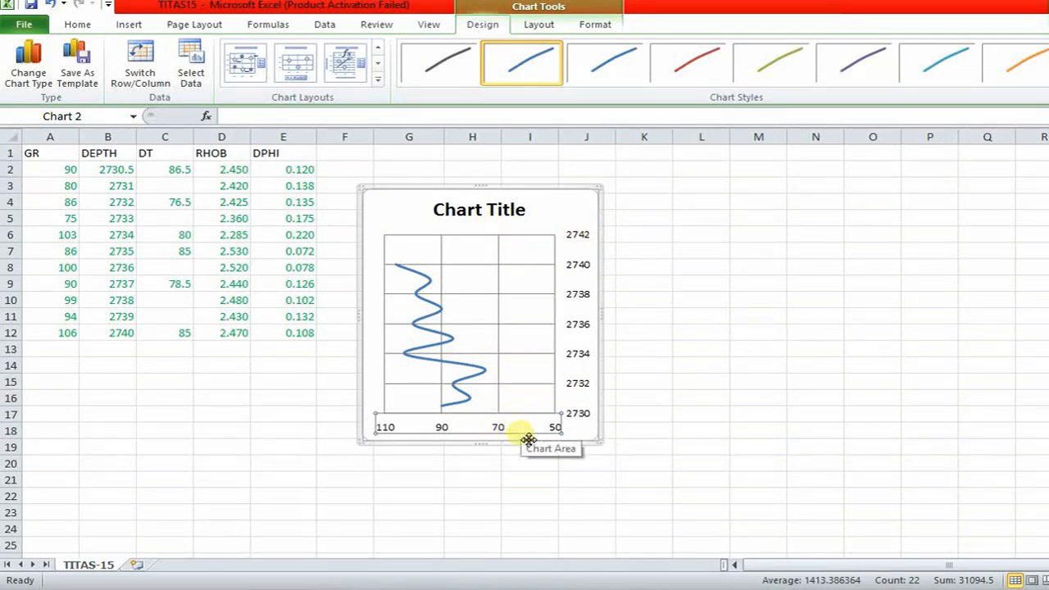
# - Put the values of the chart's vertical depth axis in reverse order
pyautogui.click(579, 240)
pyautogui.rightClick(578, 240)
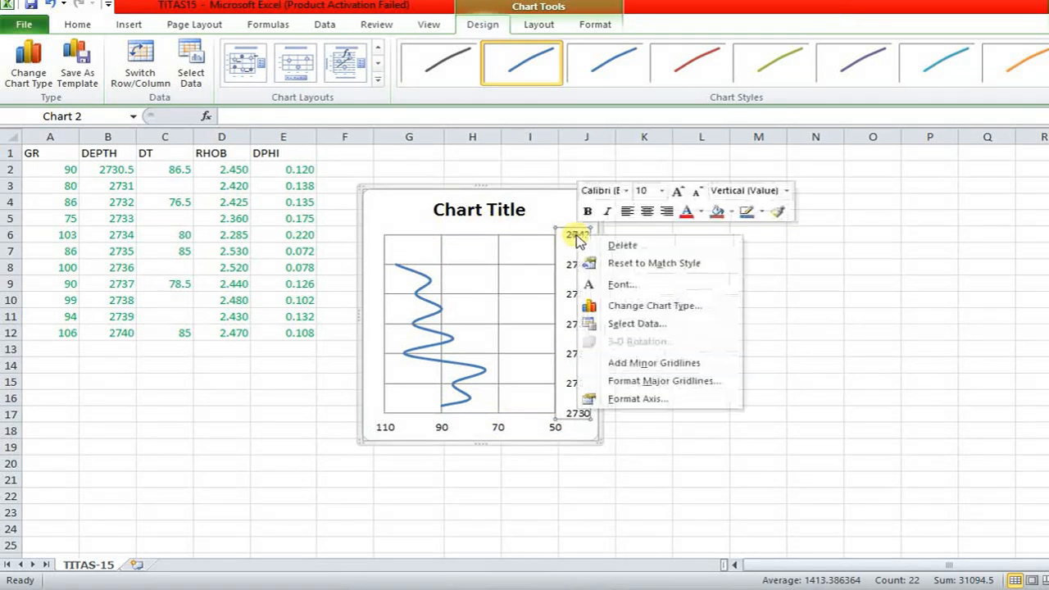
pyautogui.click(637, 399)
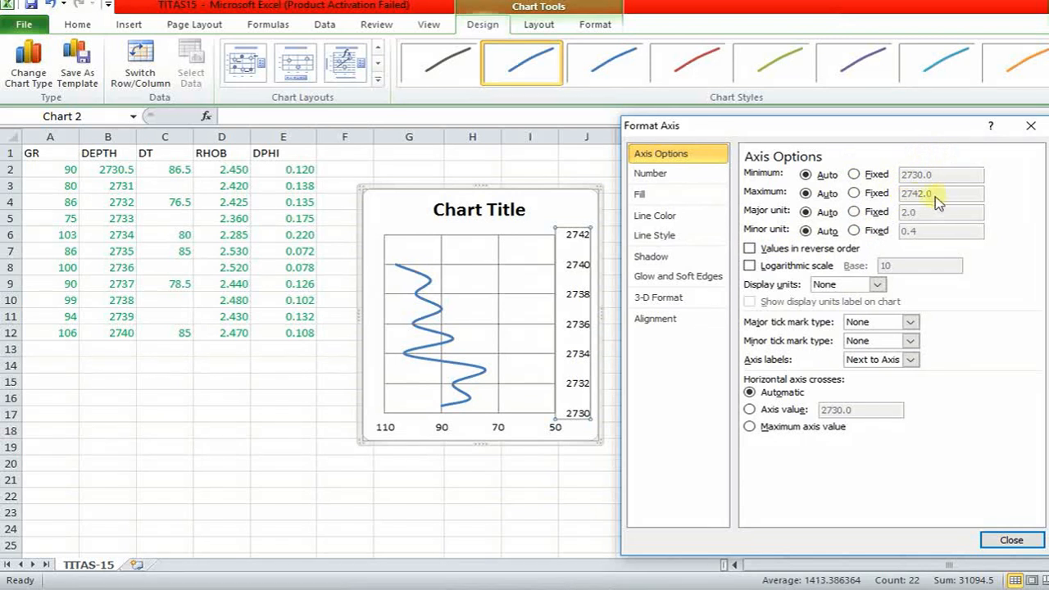
pyautogui.click(749, 248)
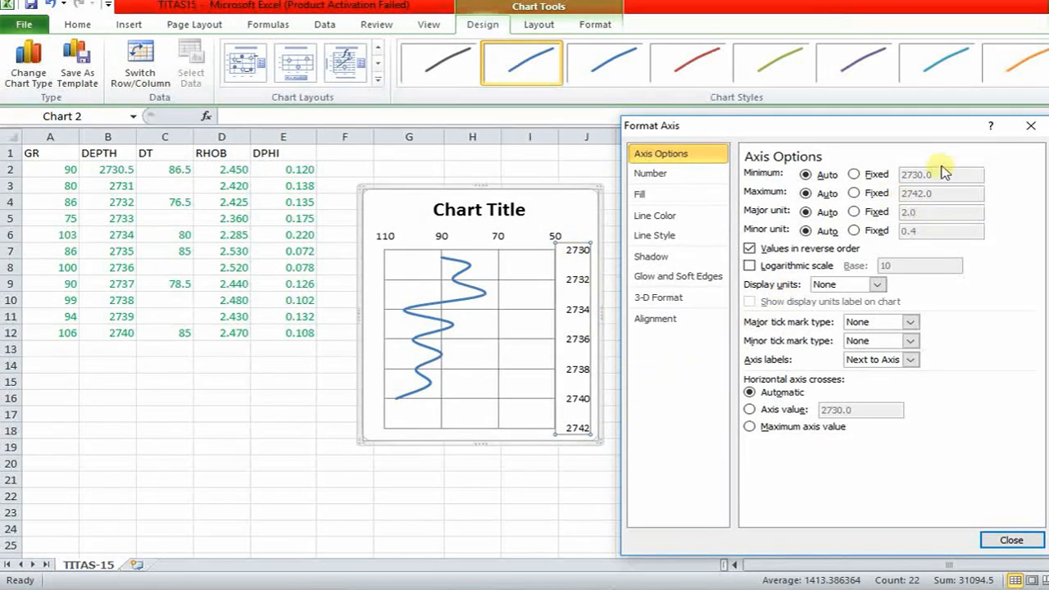
# - Try a fixed minimum of 2730 and fixed maximums of 2735 and 2740 on the depth axis, restoring both bounds to automatic
pyautogui.click(854, 175)
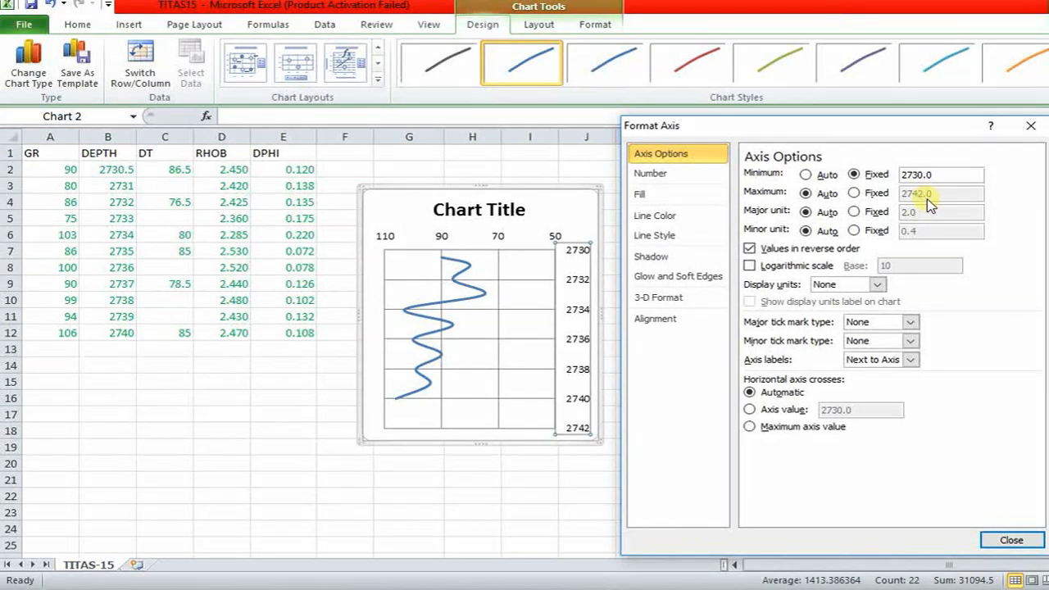
pyautogui.click(854, 194)
pyautogui.press('BackSpace')
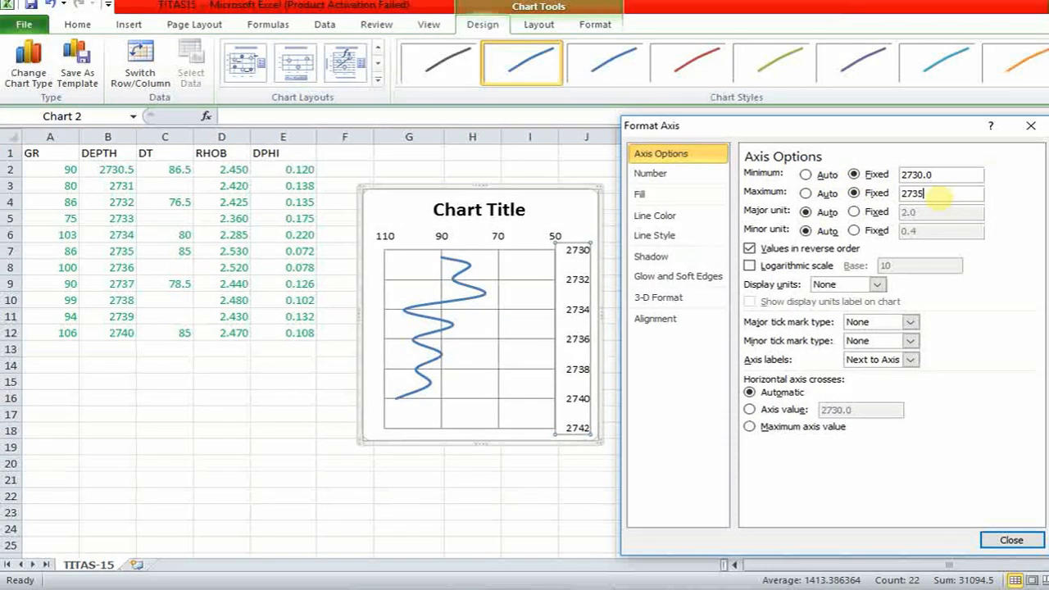
pyautogui.click(806, 195)
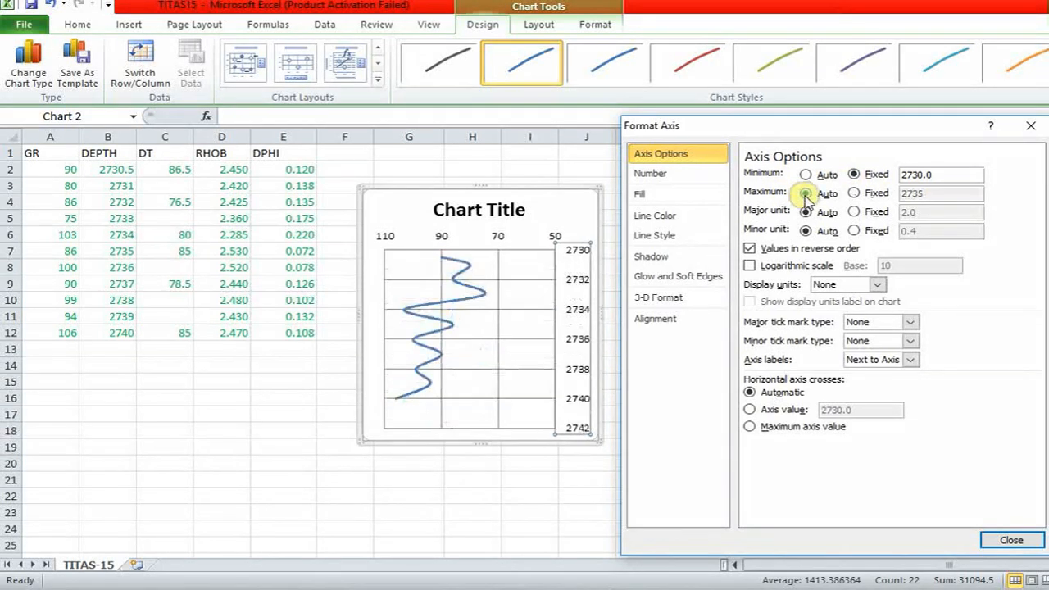
pyautogui.click(854, 195)
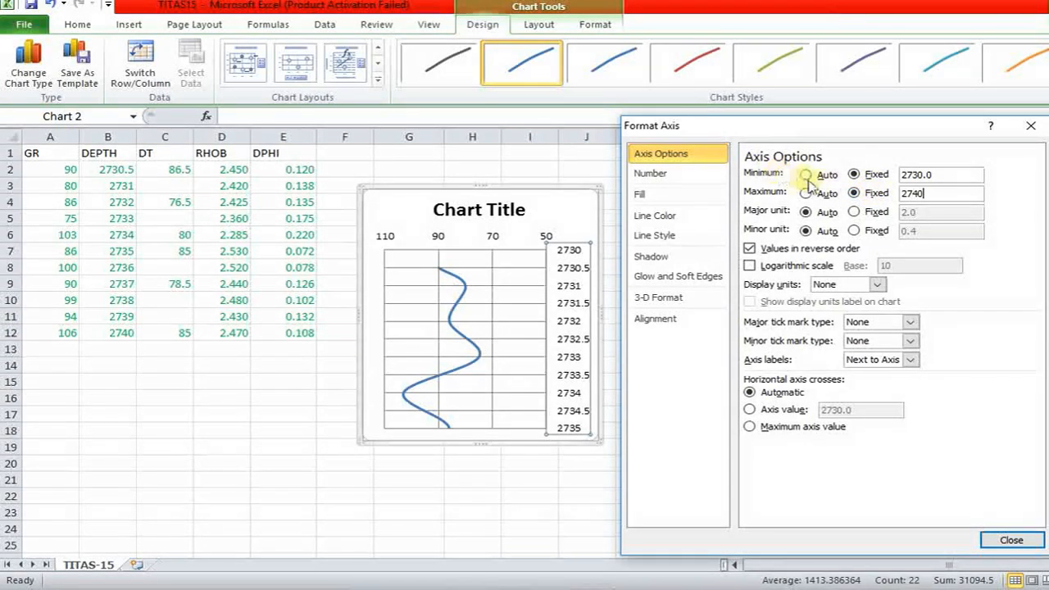
pyautogui.click(807, 196)
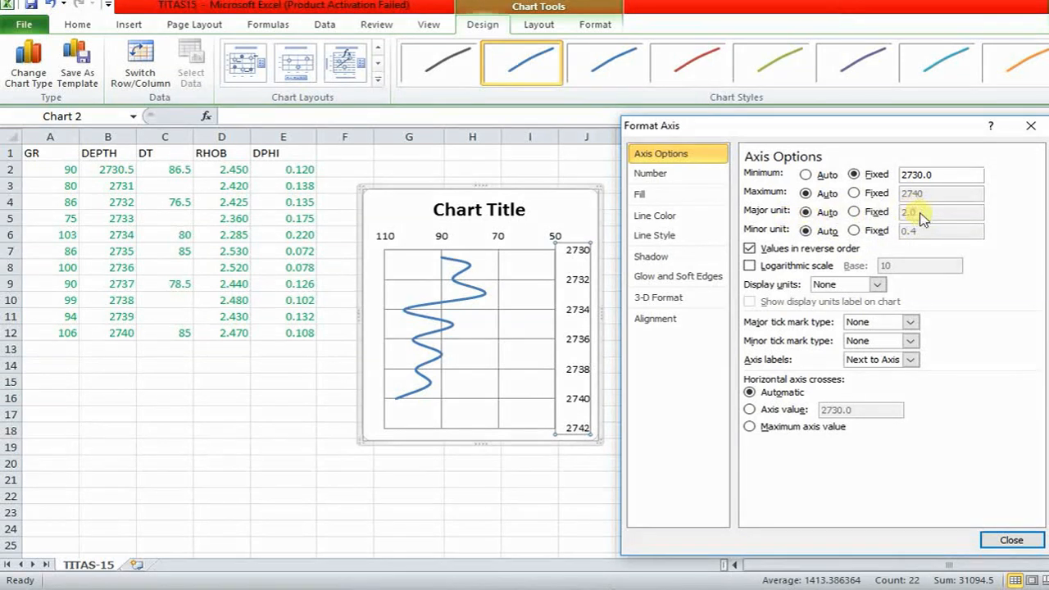
pyautogui.click(806, 175)
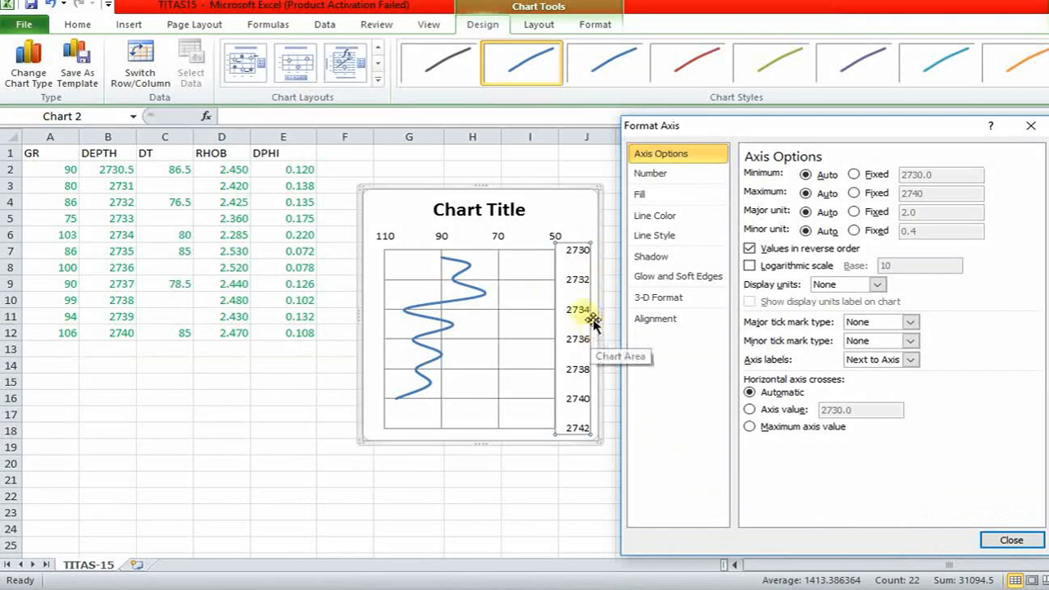
# - Fix the depth axis's major unit at 4 and shrink the plot area slightly from its upper-right corner
pyautogui.click(855, 212)
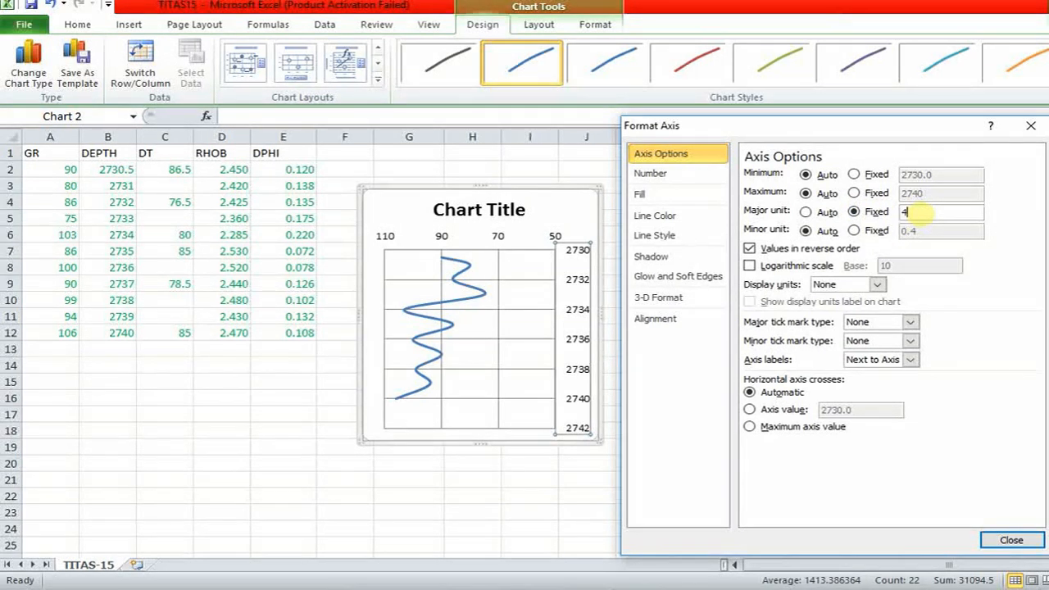
pyautogui.write('4')
pyautogui.click(805, 212)
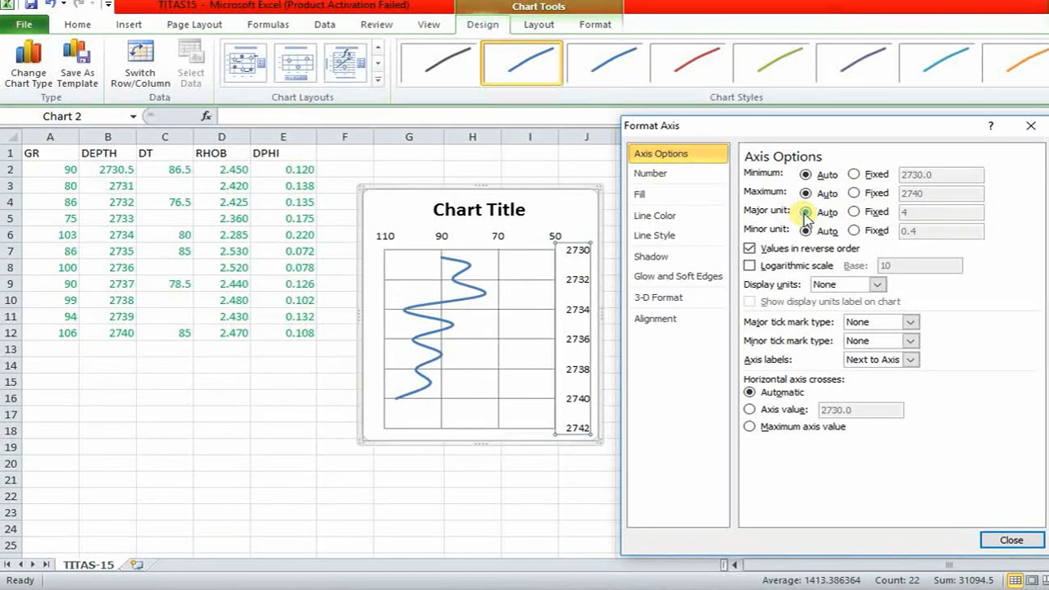
pyautogui.click(854, 212)
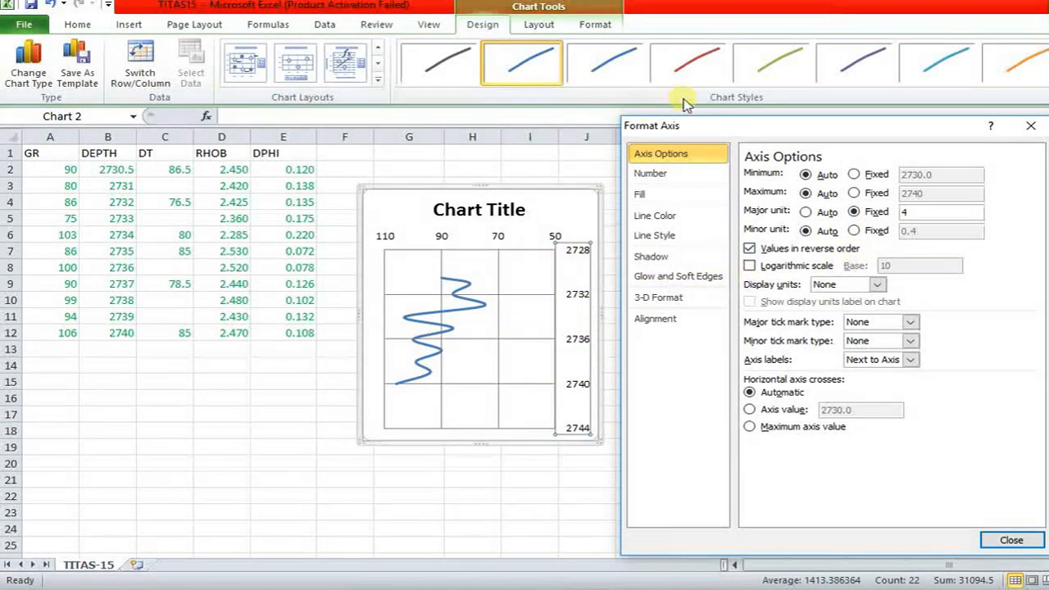
pyautogui.click(1006, 541)
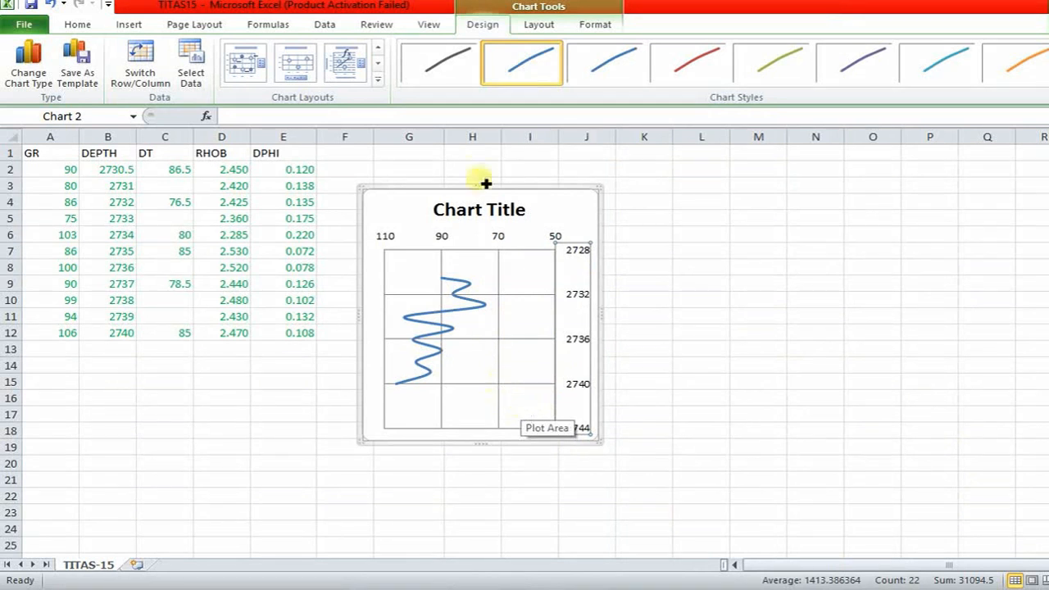
pyautogui.click(523, 283)
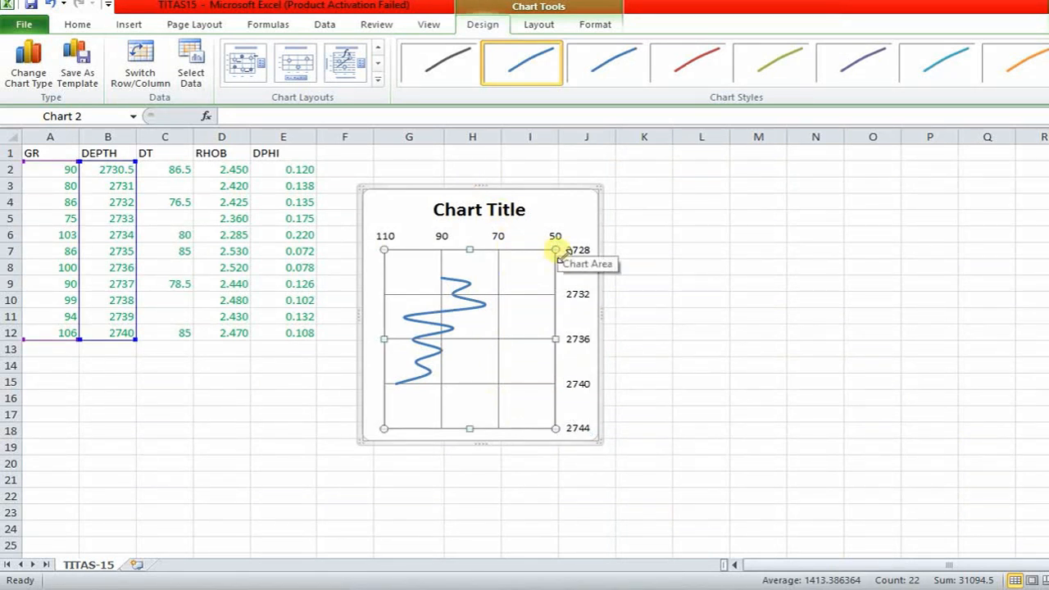
pyautogui.moveTo(557, 251)
pyautogui.mouseDown()
pyautogui.moveTo(568, 260)
pyautogui.moveTo(517, 267)
pyautogui.moveTo(560, 259)
pyautogui.moveTo(536, 262)
pyautogui.moveTo(552, 255)
pyautogui.moveTo(553, 264)
pyautogui.moveTo(541, 245)
pyautogui.mouseUp()
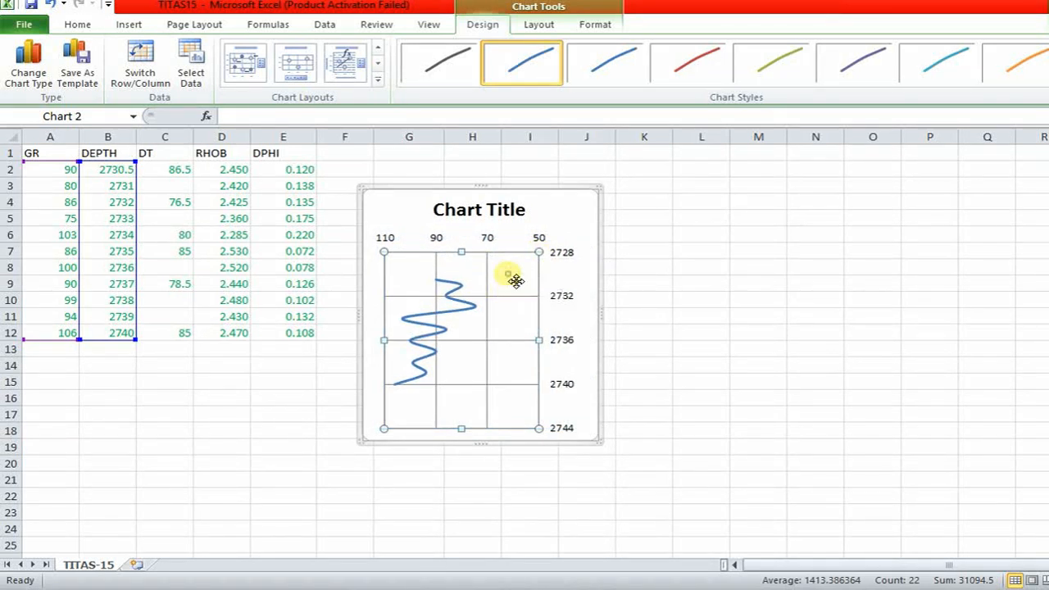
# - Try dotted and grid pattern fills on the plot area, settling on the wide, dark blue grid pattern
pyautogui.rightClick(509, 279)
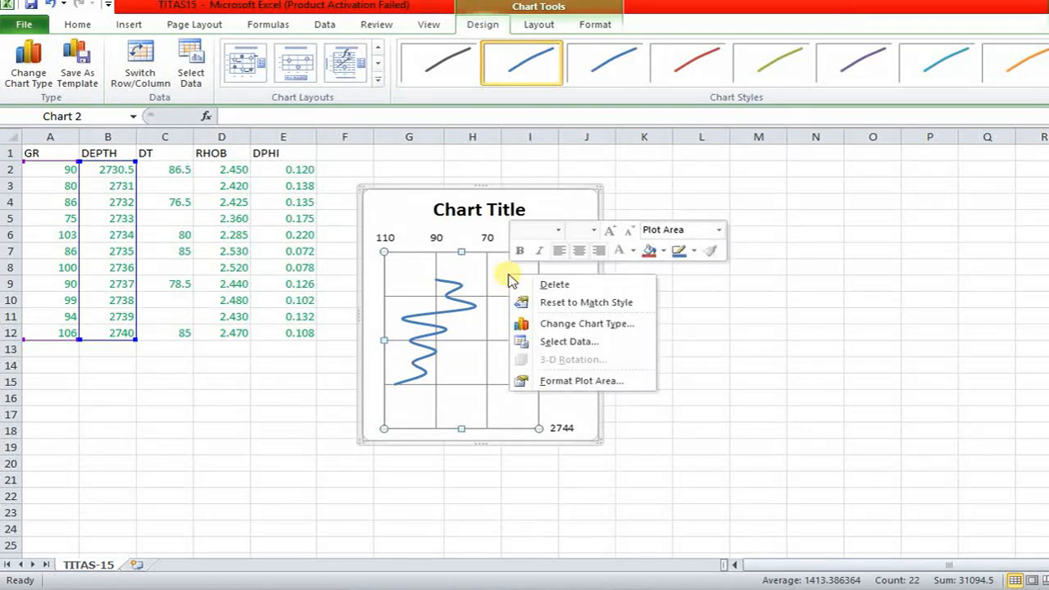
pyautogui.click(581, 380)
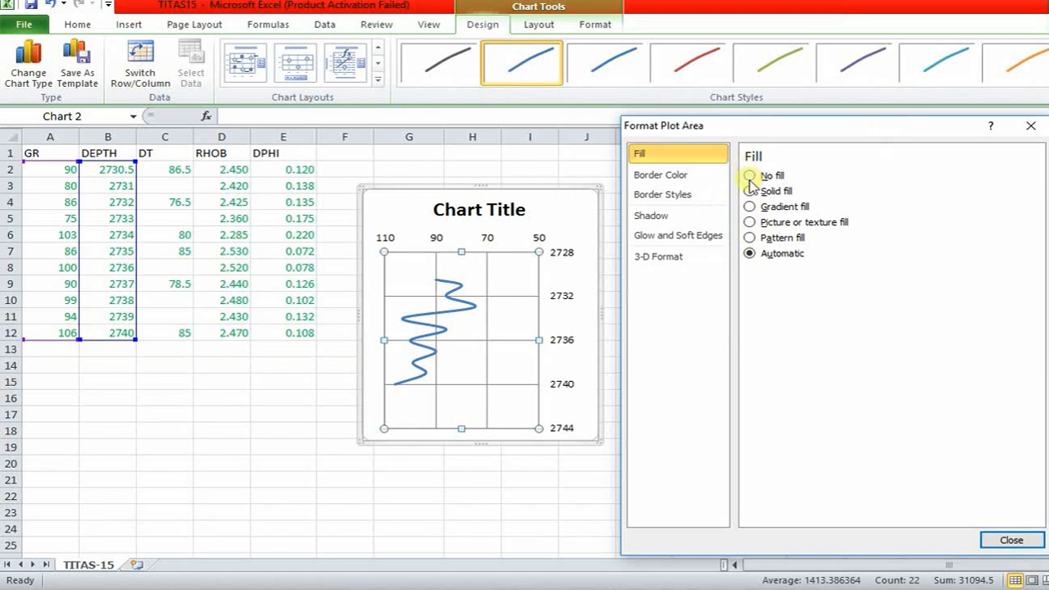
pyautogui.click(750, 237)
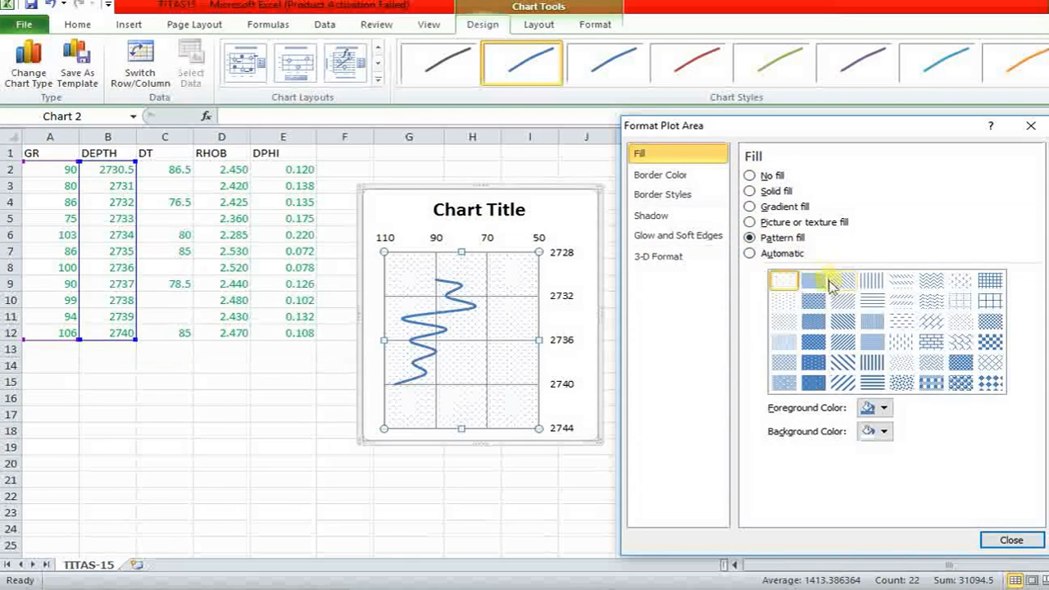
pyautogui.click(785, 303)
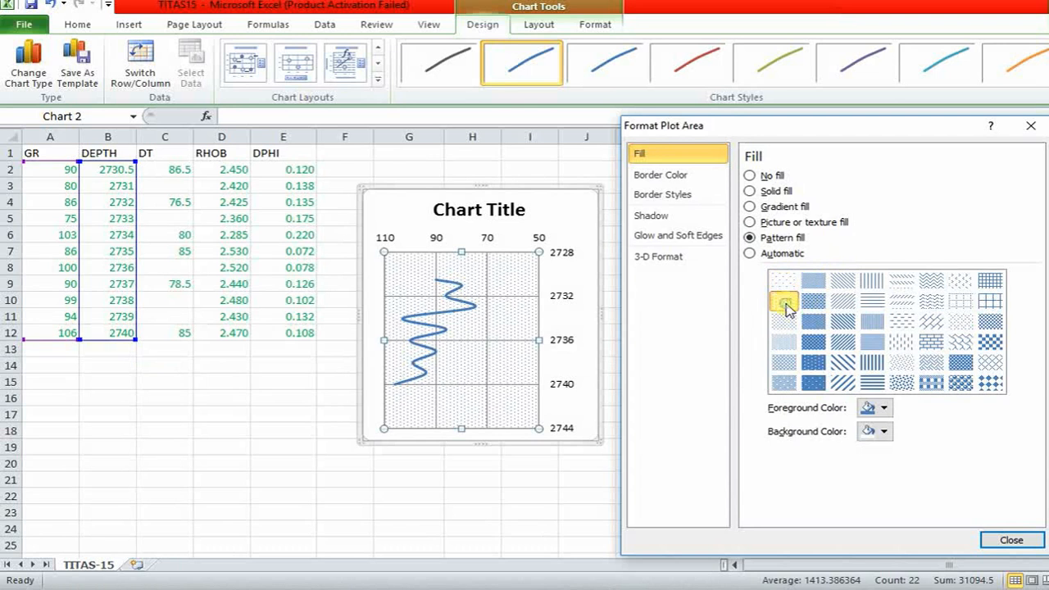
pyautogui.click(995, 304)
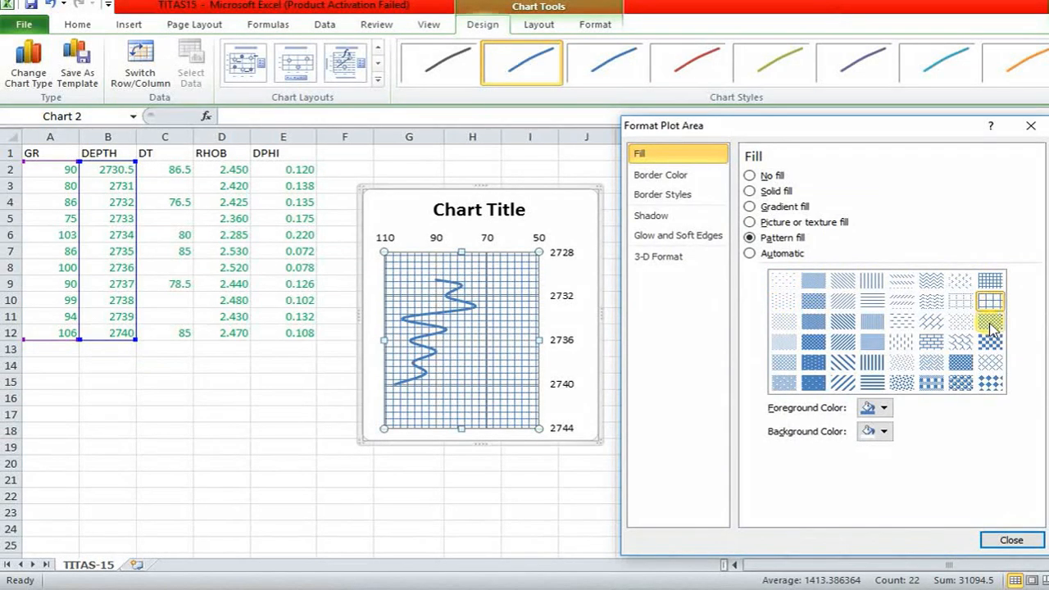
pyautogui.click(991, 326)
pyautogui.click(965, 308)
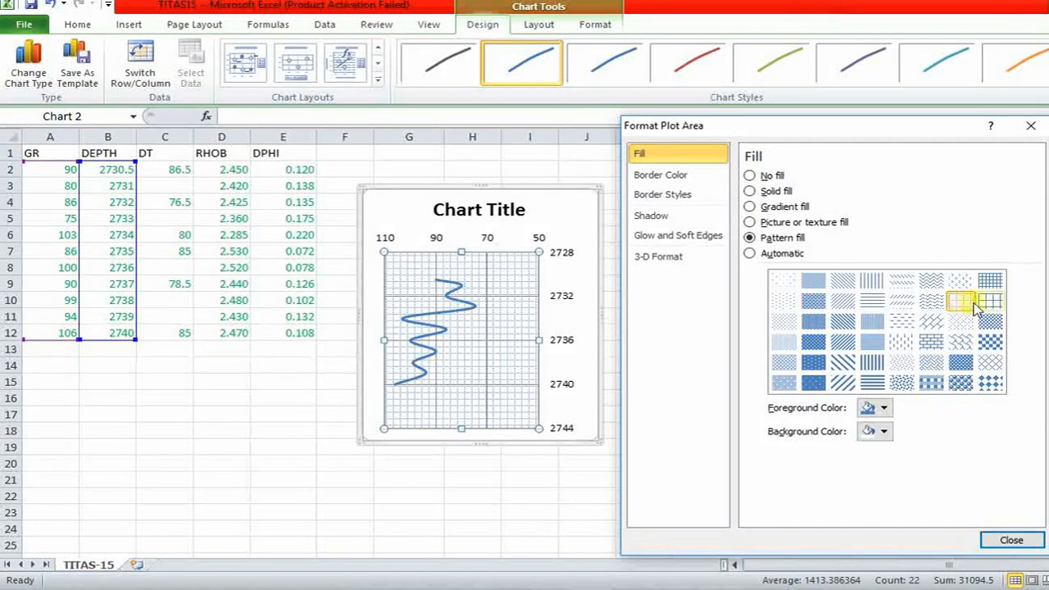
pyautogui.click(990, 306)
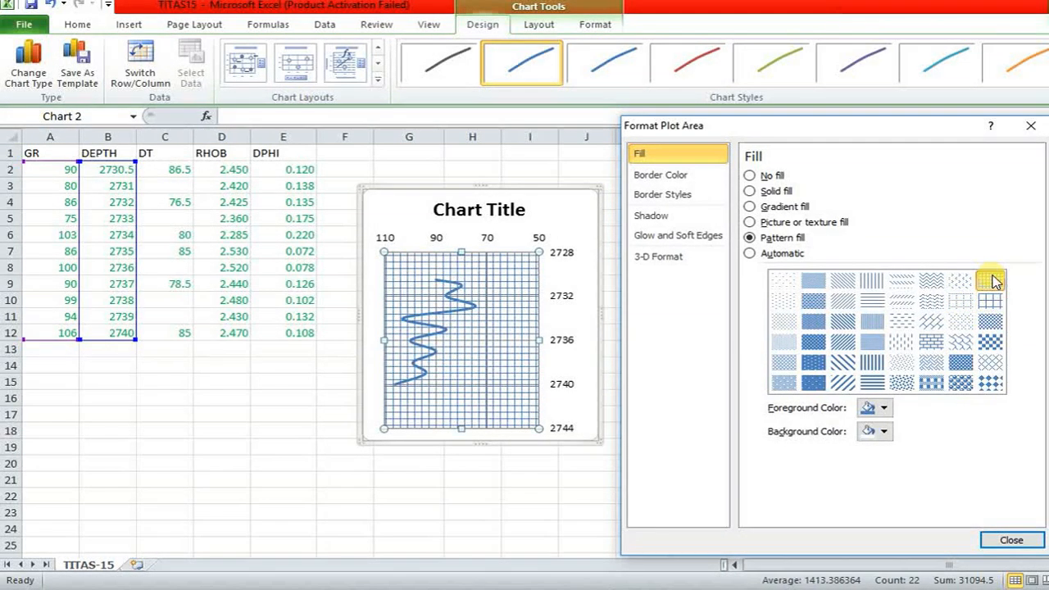
pyautogui.click(992, 281)
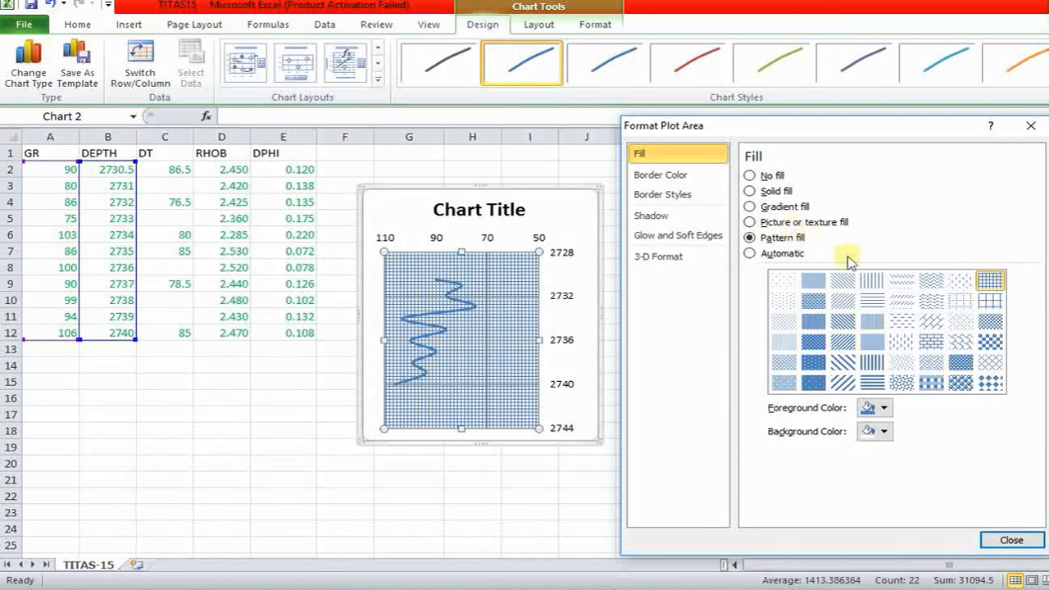
pyautogui.click(987, 305)
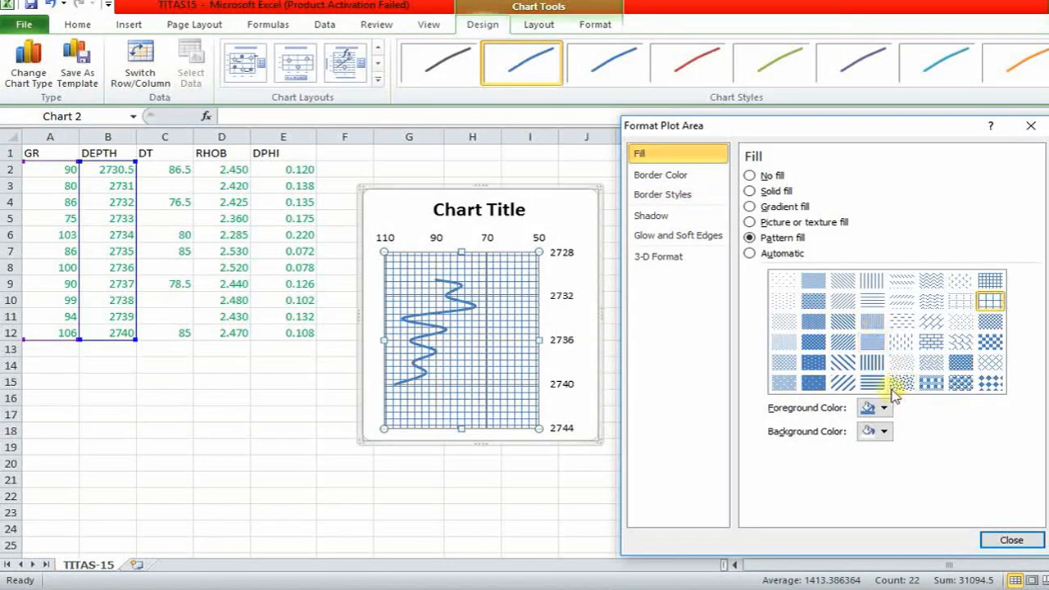
pyautogui.click(1012, 540)
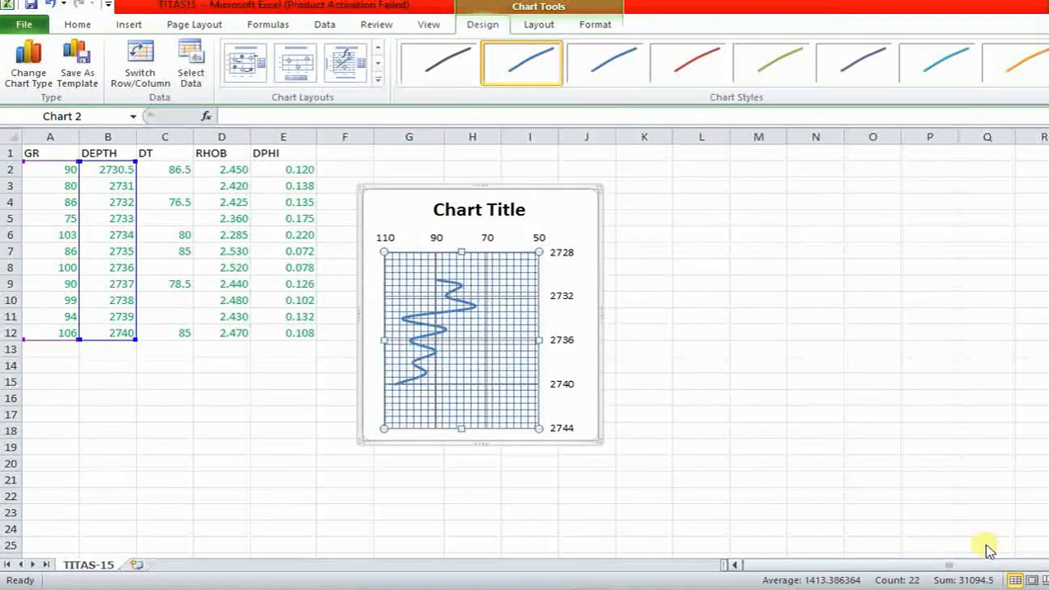
# - Delete the chart title
pyautogui.click(484, 223)
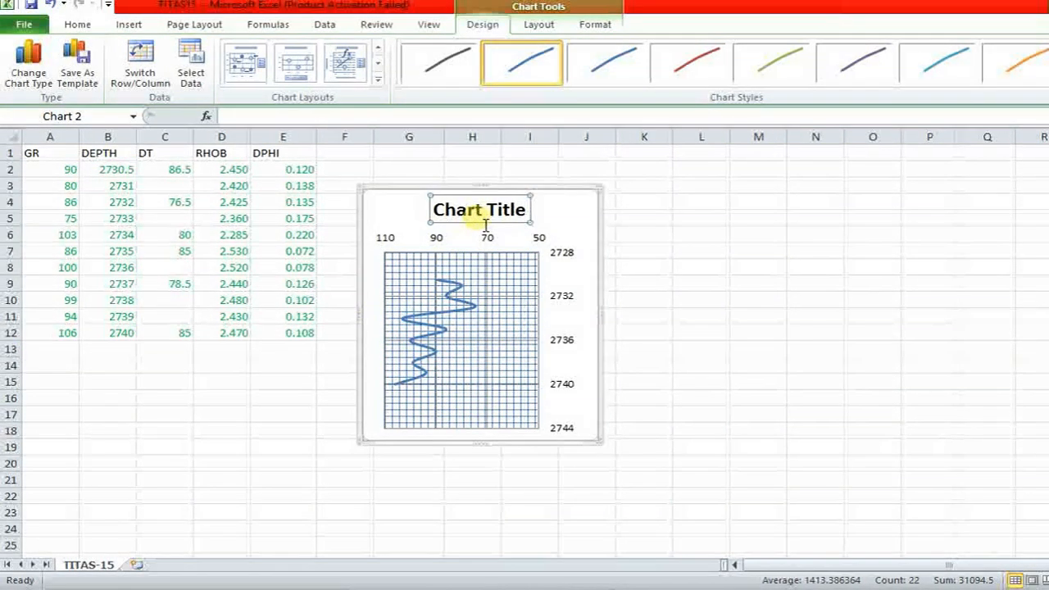
pyautogui.press('Delete')
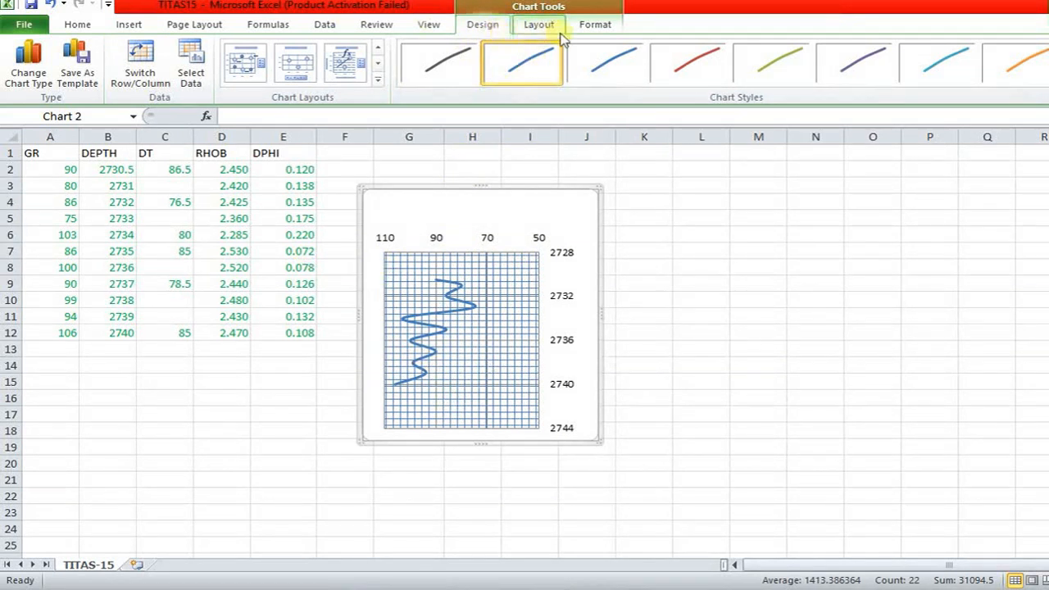
# - Select the GR curve, try the red and green chart styles, and apply the style with a purple line
pyautogui.click(456, 300)
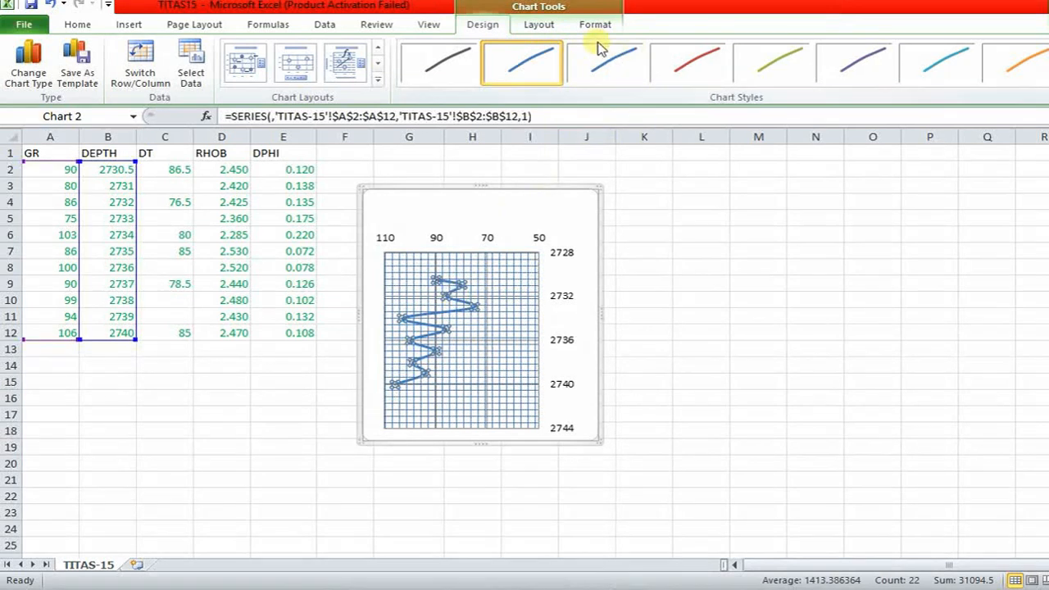
pyautogui.click(606, 63)
pyautogui.click(686, 65)
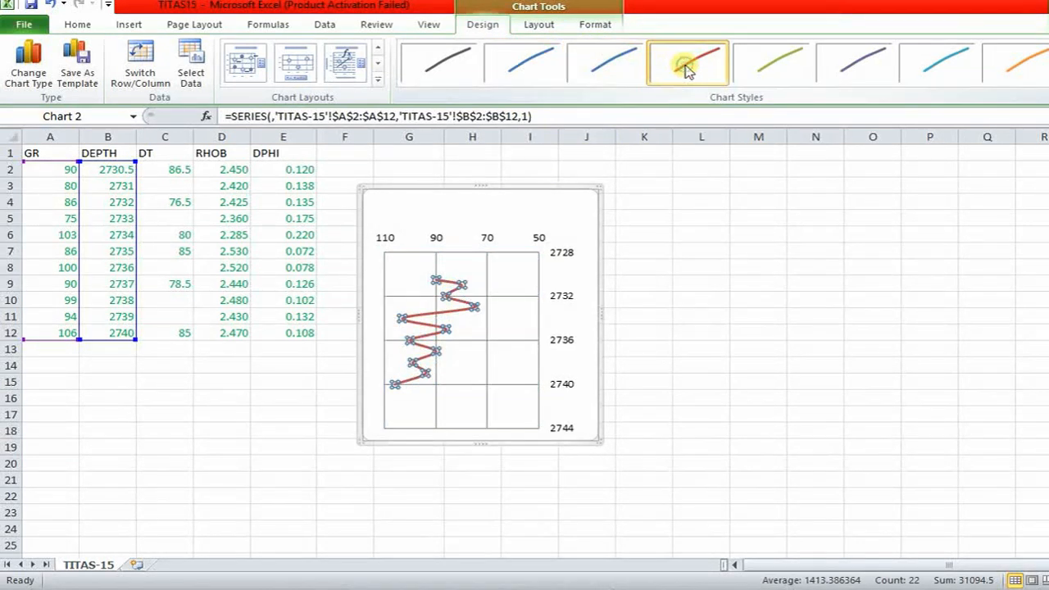
pyautogui.click(768, 73)
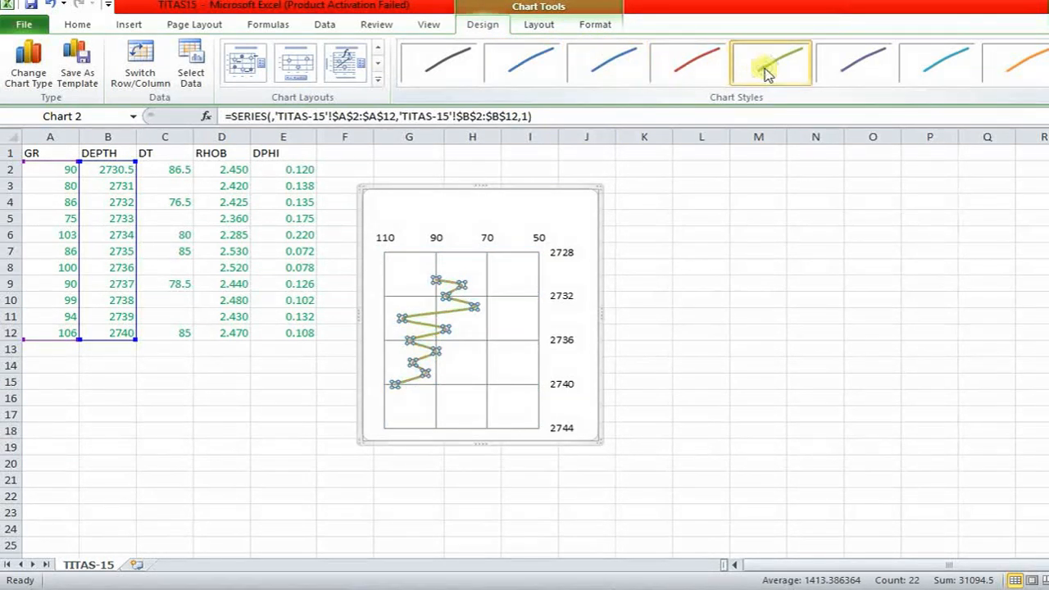
pyautogui.click(871, 66)
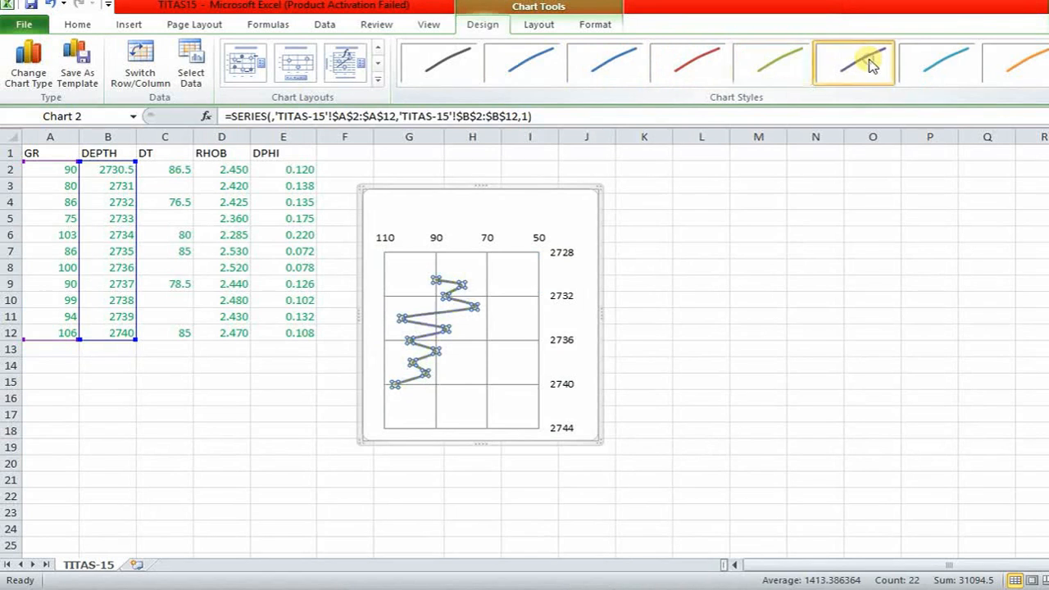
# - Add a chart title using the Above Chart placement
pyautogui.click(538, 26)
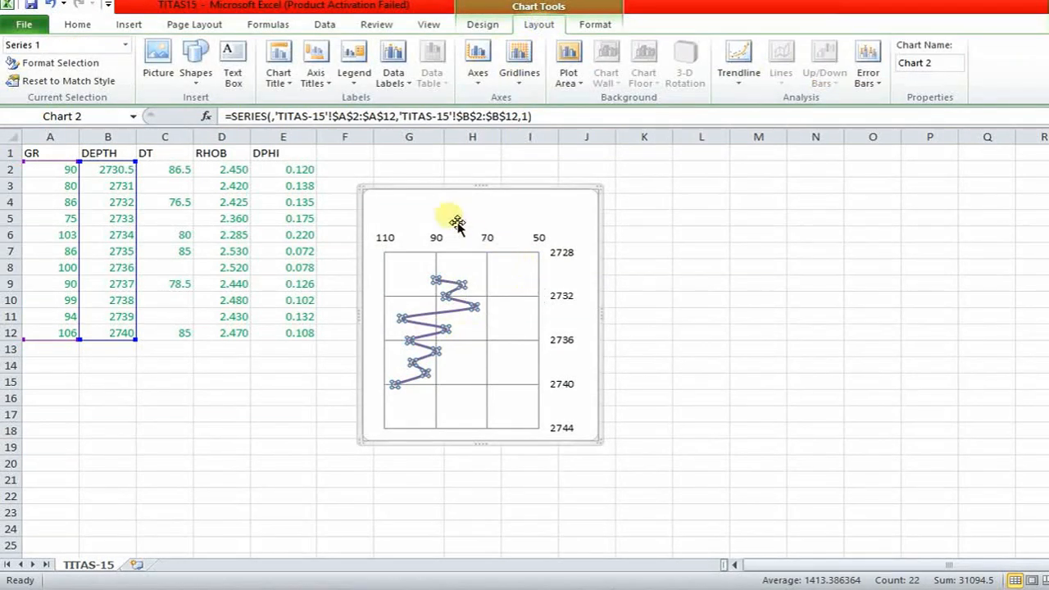
pyautogui.click(279, 75)
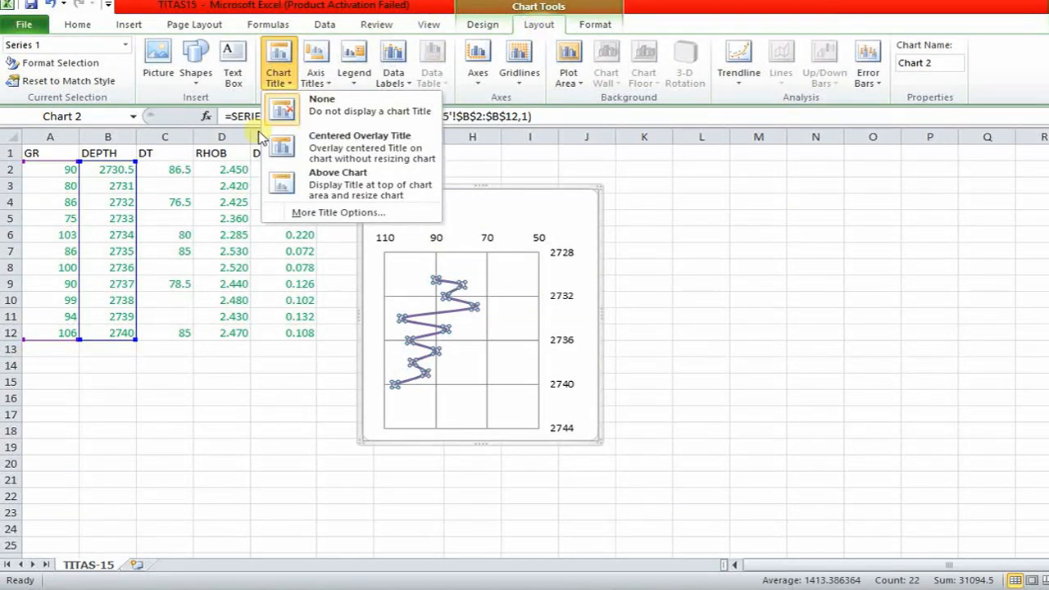
pyautogui.click(358, 186)
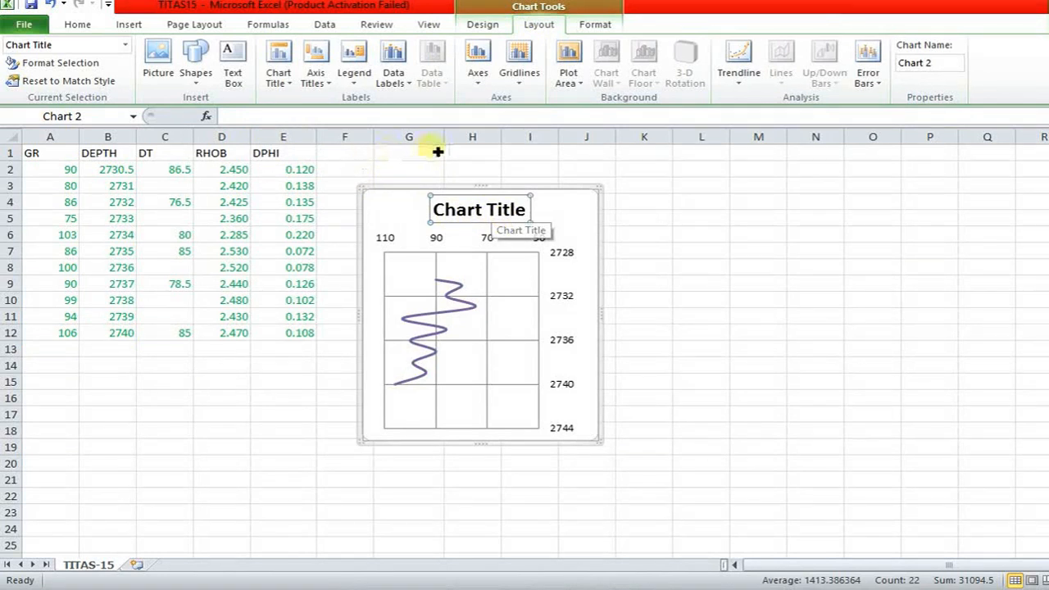
pyautogui.click(235, 77)
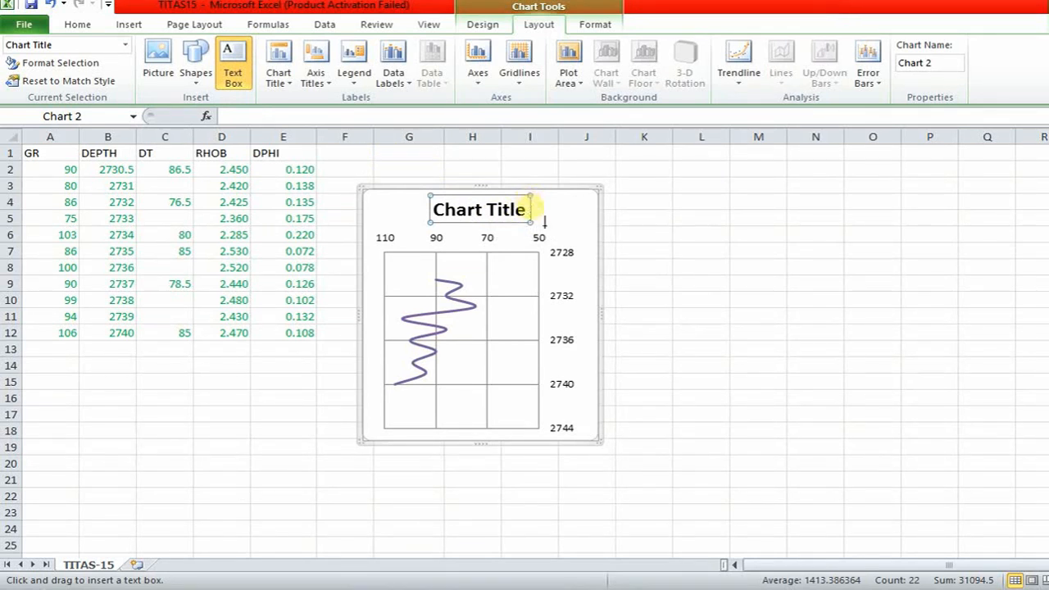
pyautogui.click(279, 72)
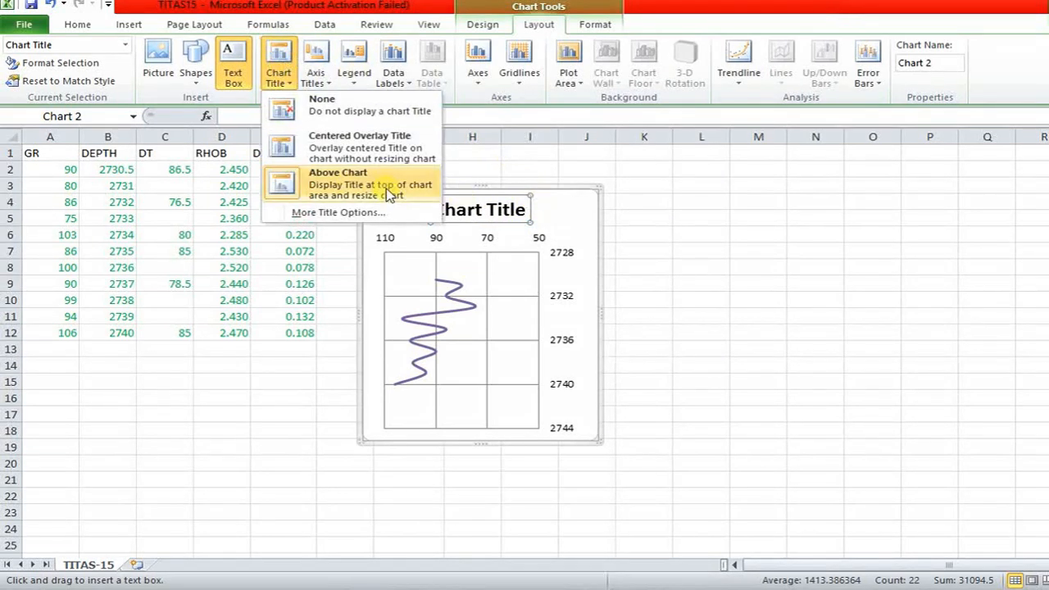
pyautogui.click(338, 186)
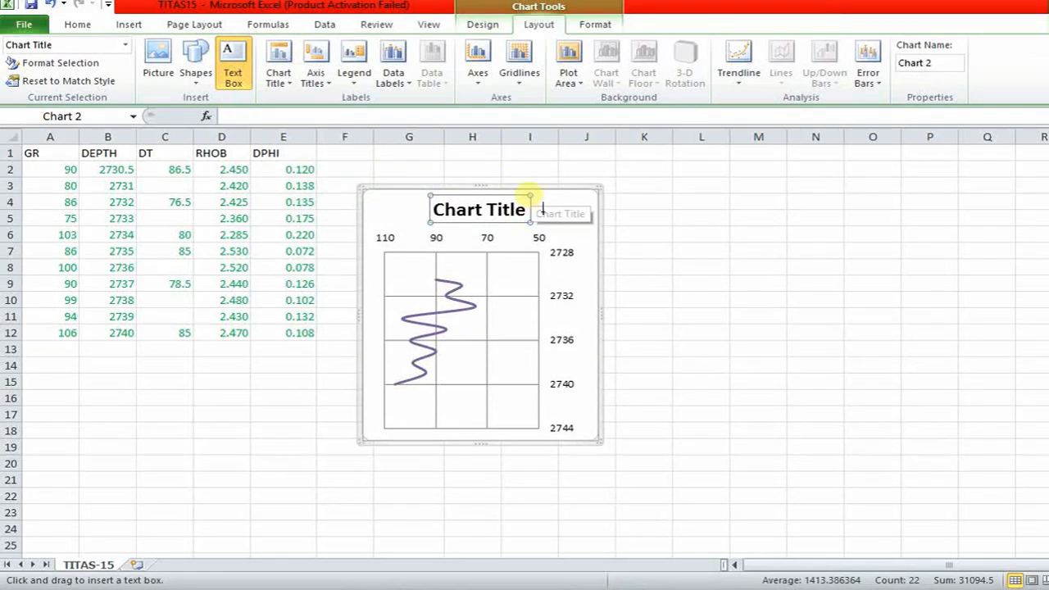
pyautogui.click(542, 211)
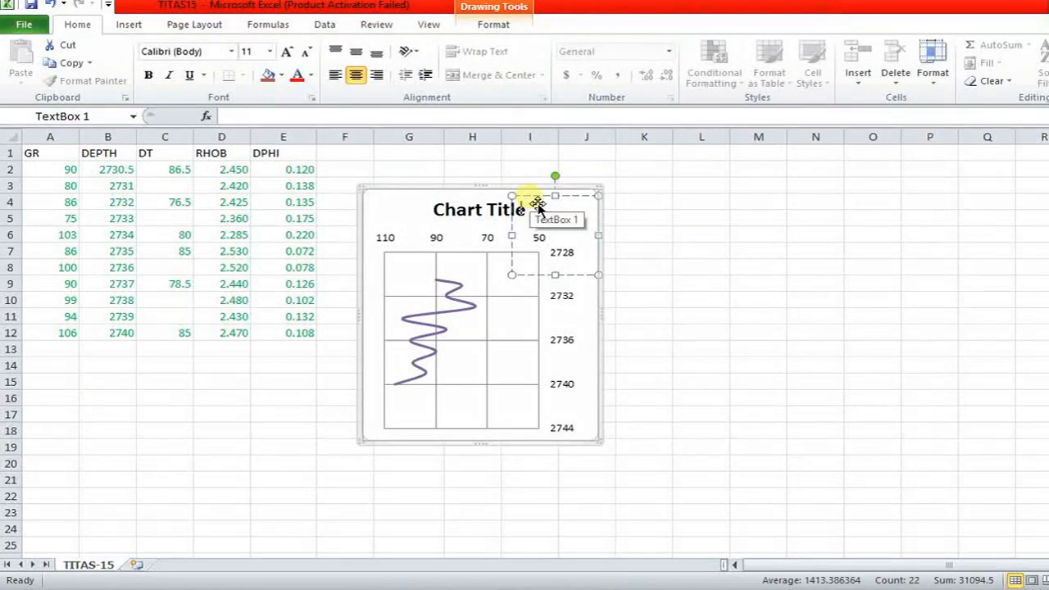
pyautogui.click(606, 203)
pyautogui.press('Delete')
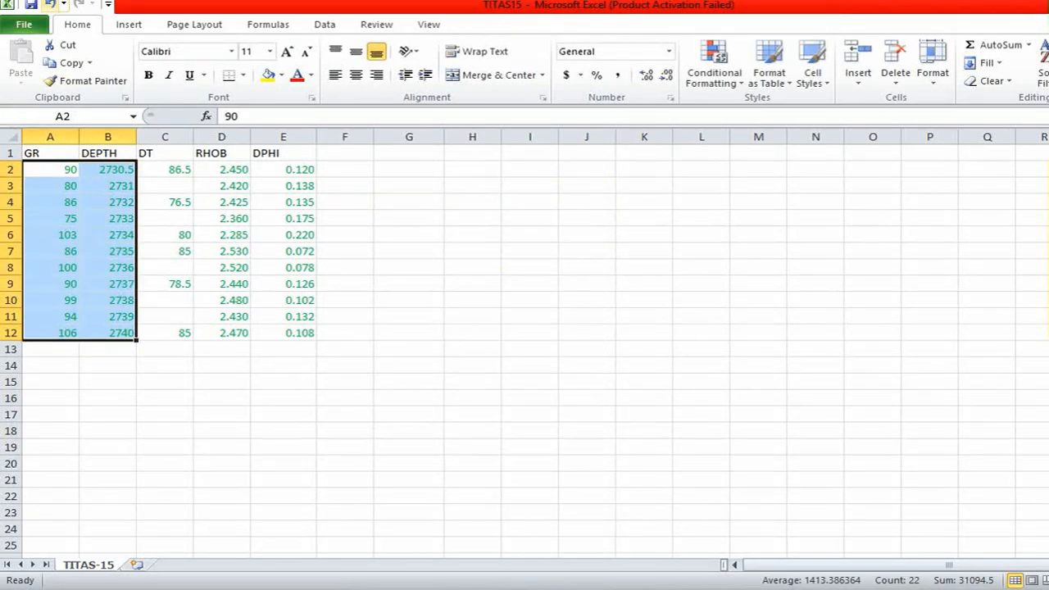
pyautogui.click(48, 4)
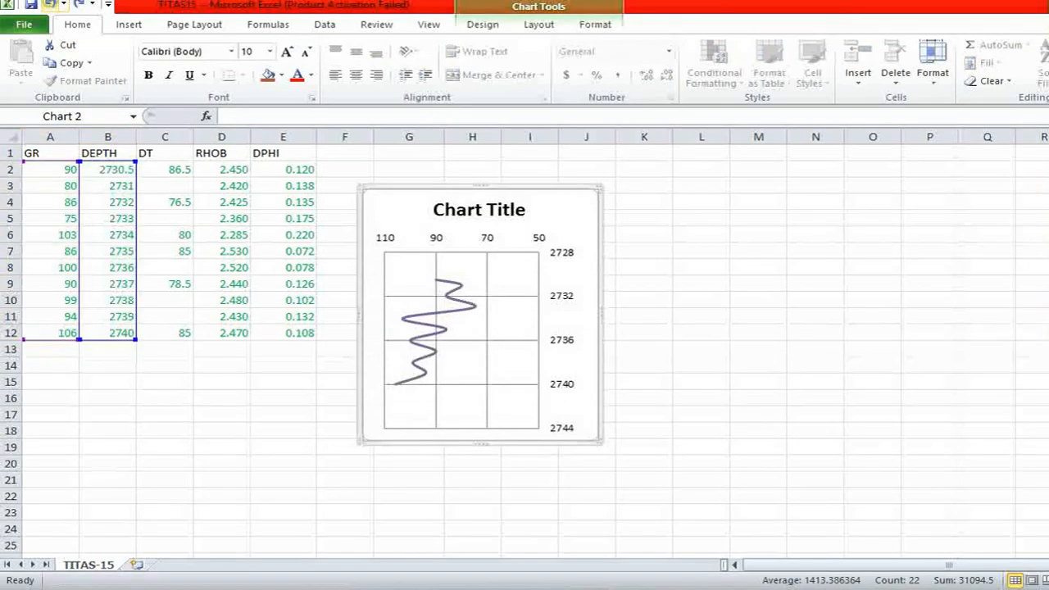
# - Delete the chart title and insert a text box reading GR in its place above the plot
pyautogui.click(471, 220)
pyautogui.press('Delete')
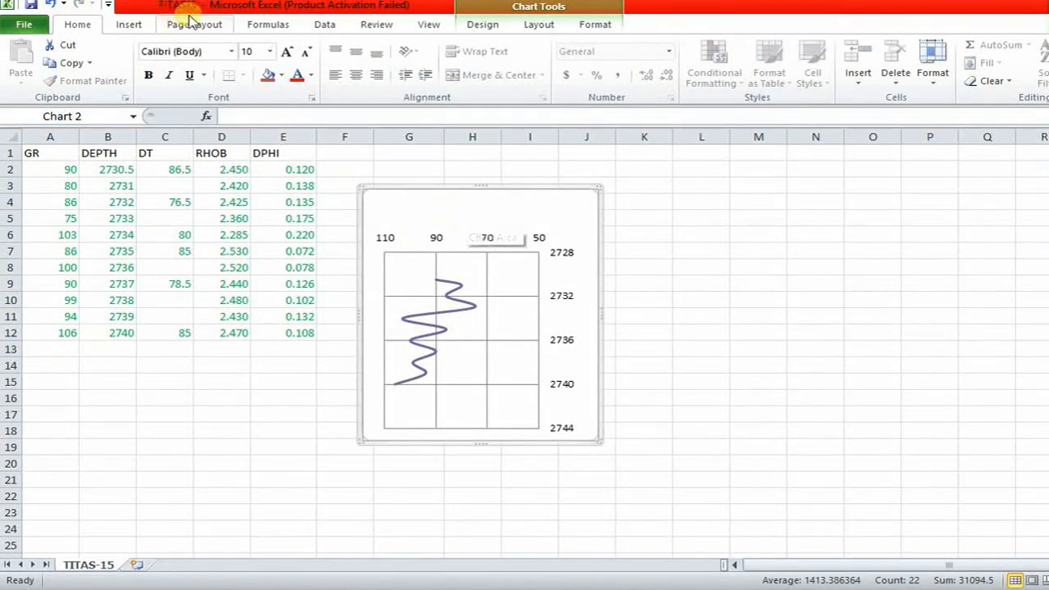
pyautogui.click(537, 25)
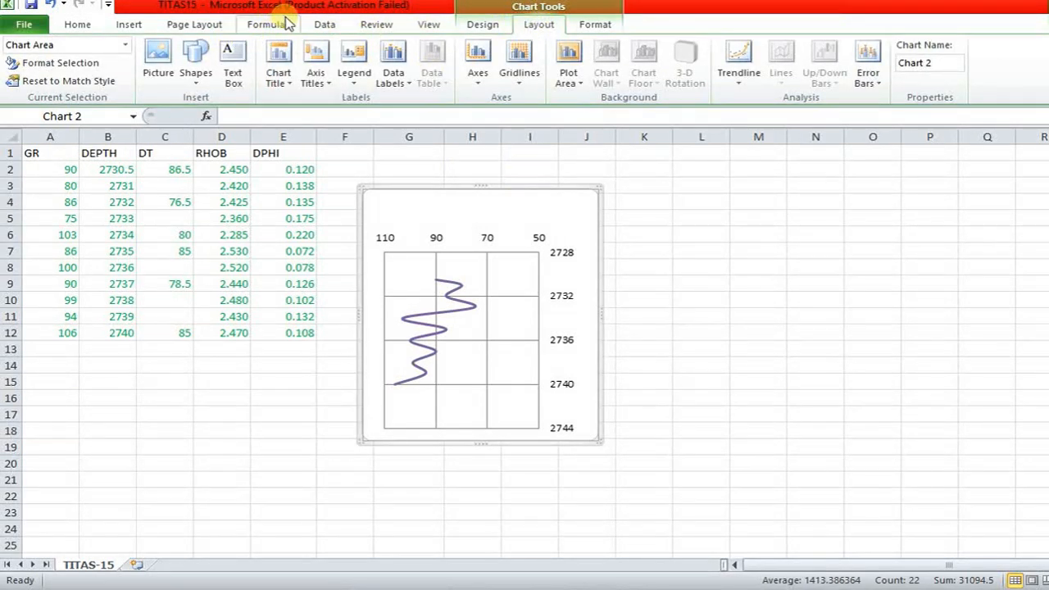
pyautogui.click(232, 78)
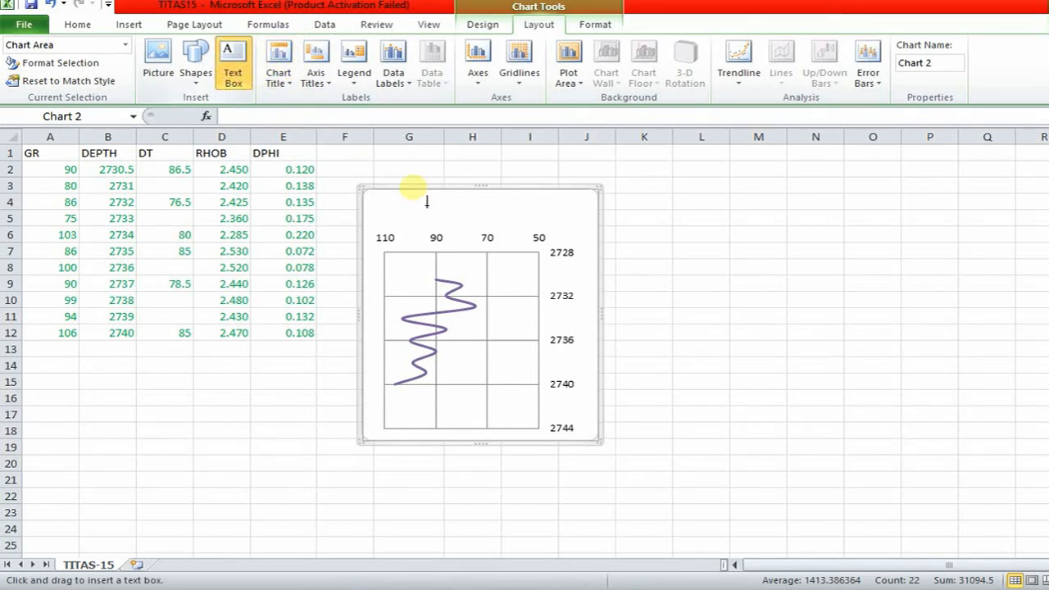
pyautogui.moveTo(409, 197); pyautogui.dragTo(514, 225)
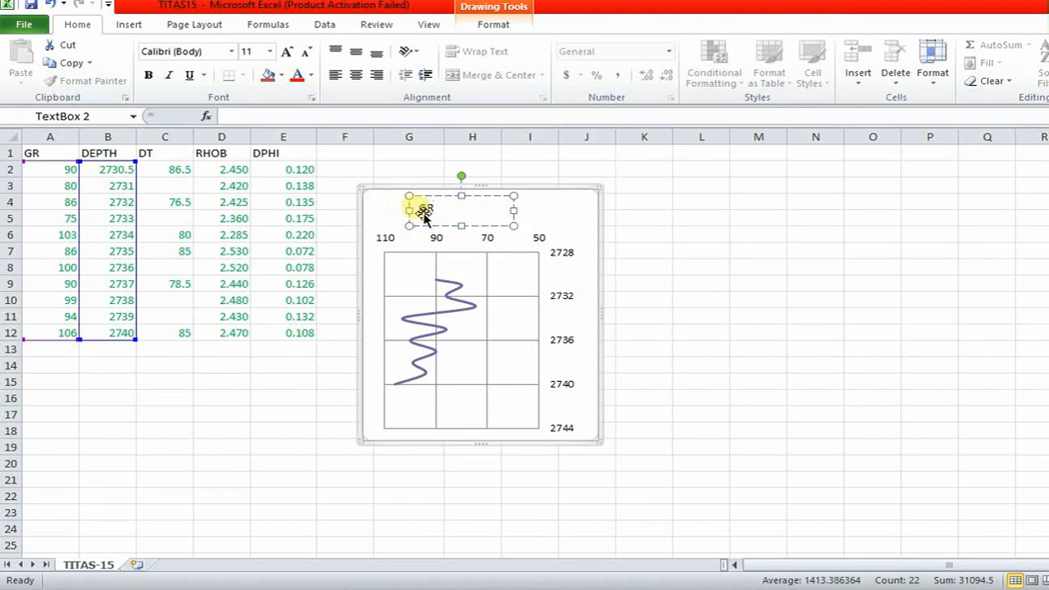
# - Narrow the GR text box around its label and center it above the plot area
pyautogui.moveTo(521, 211); pyautogui.dragTo(446, 214)
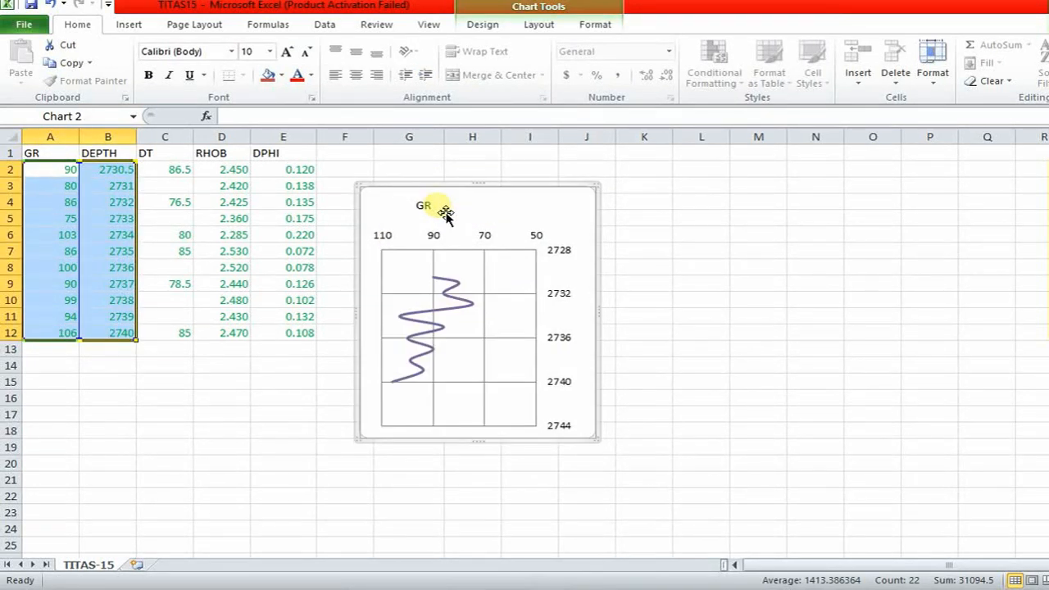
pyautogui.click(430, 212)
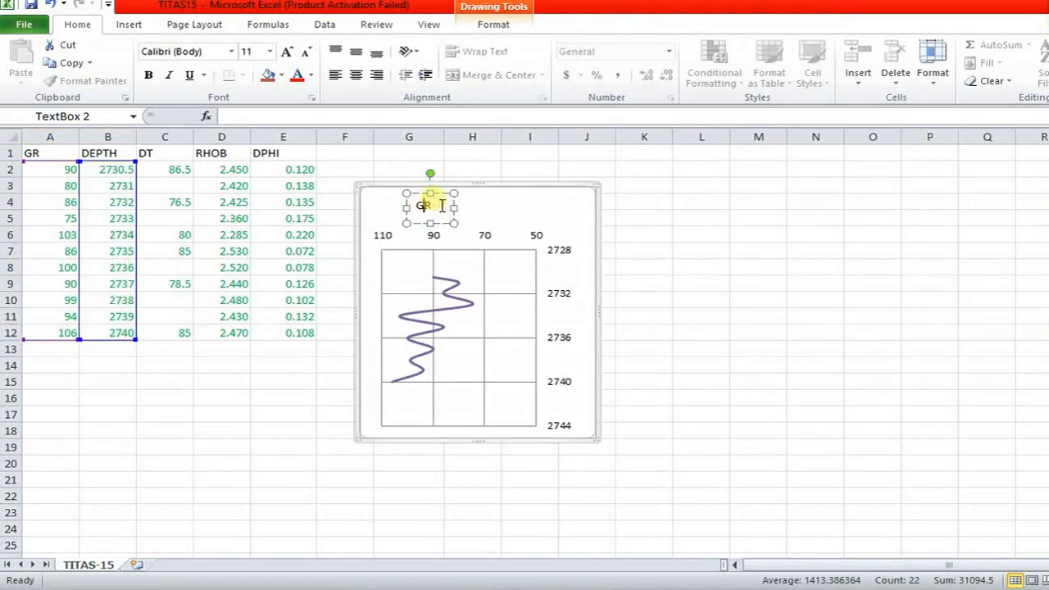
pyautogui.moveTo(449, 207); pyautogui.dragTo(454, 203)
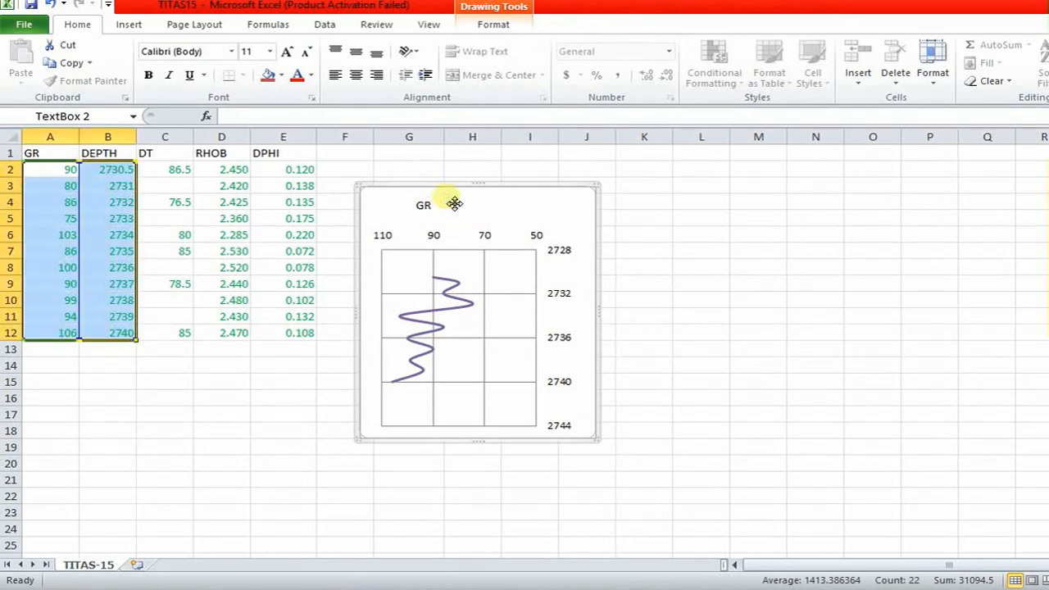
pyautogui.click(429, 213)
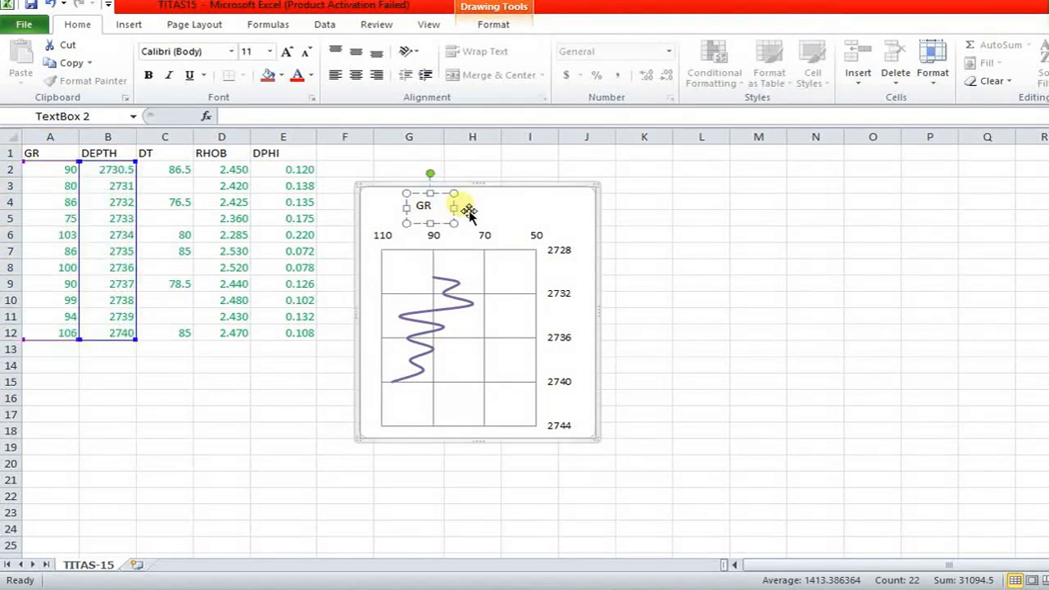
pyautogui.moveTo(461, 208); pyautogui.dragTo(496, 205)
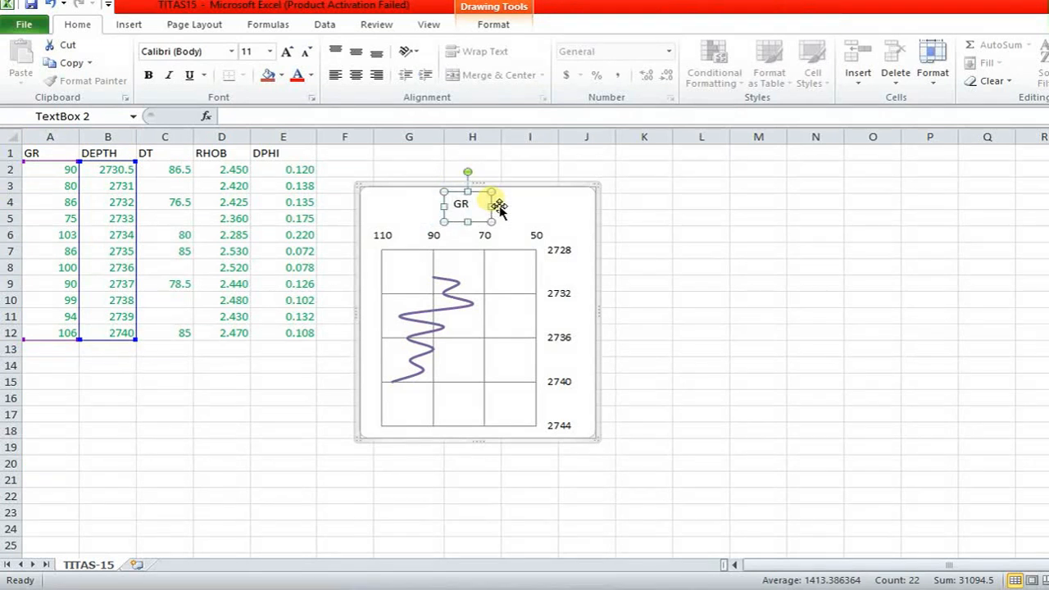
pyautogui.click(593, 293)
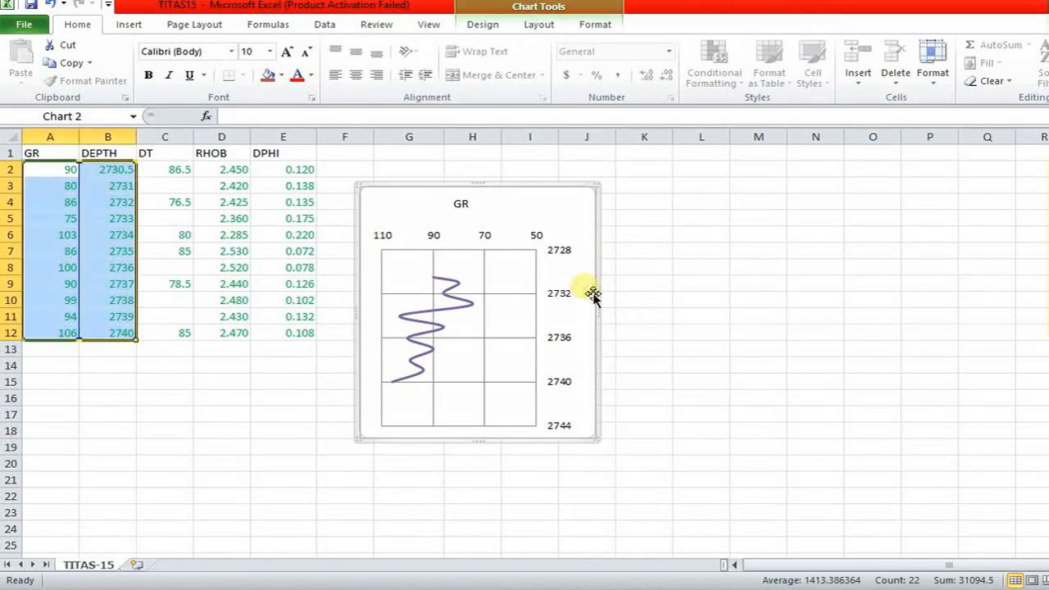
# - Add a primary vertical axis title to the chart using the Vertical Title option
pyautogui.click(538, 24)
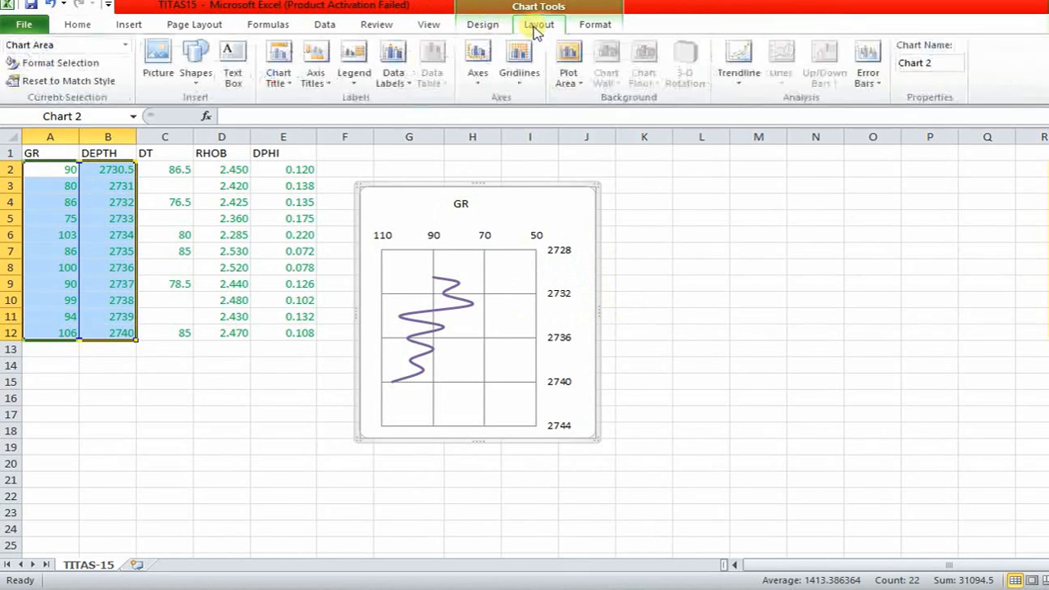
pyautogui.click(317, 79)
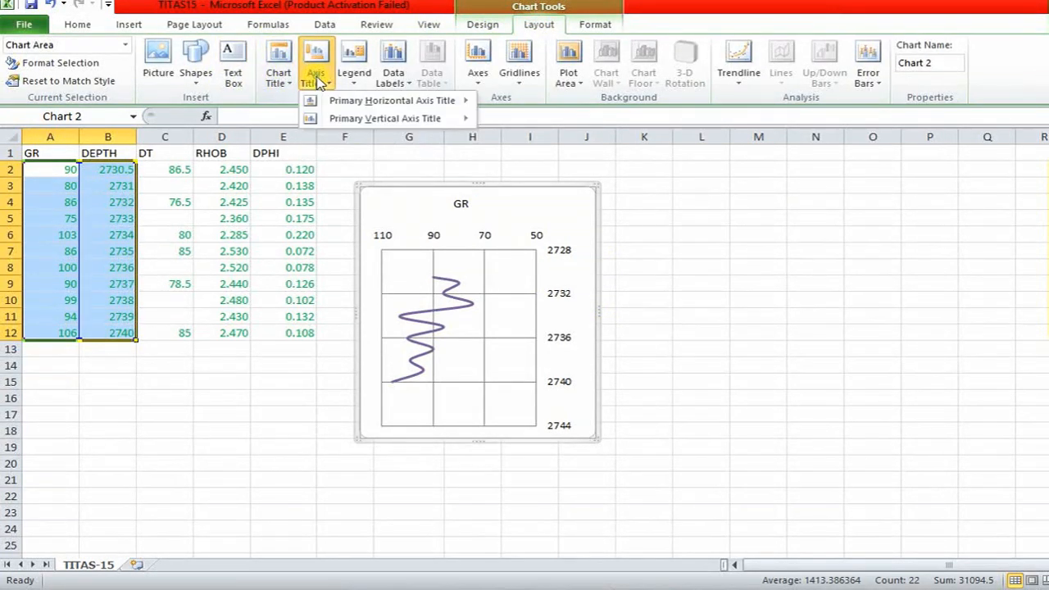
pyautogui.moveTo(347, 123)
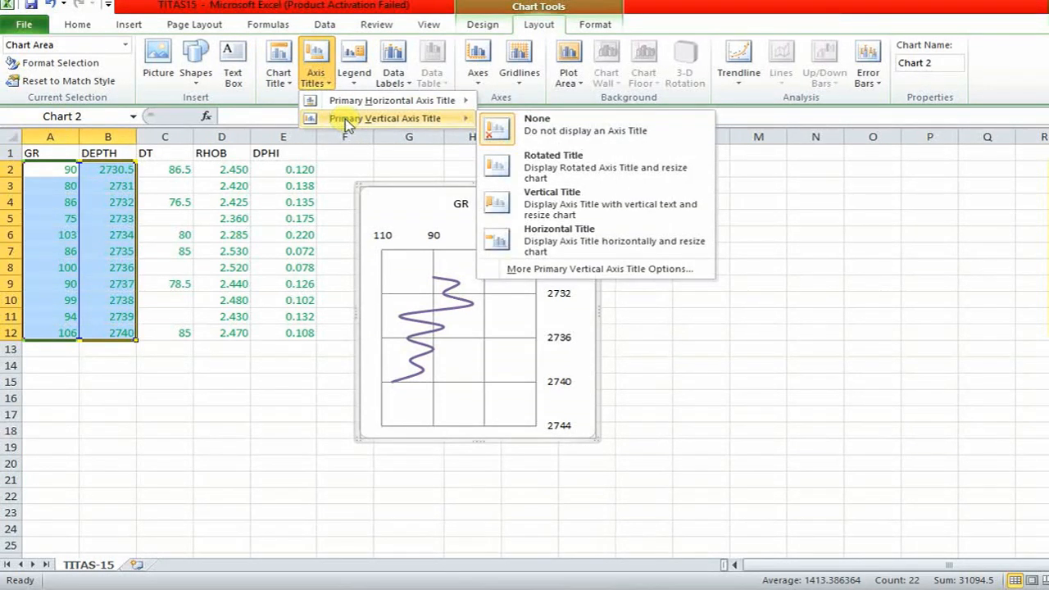
pyautogui.click(539, 200)
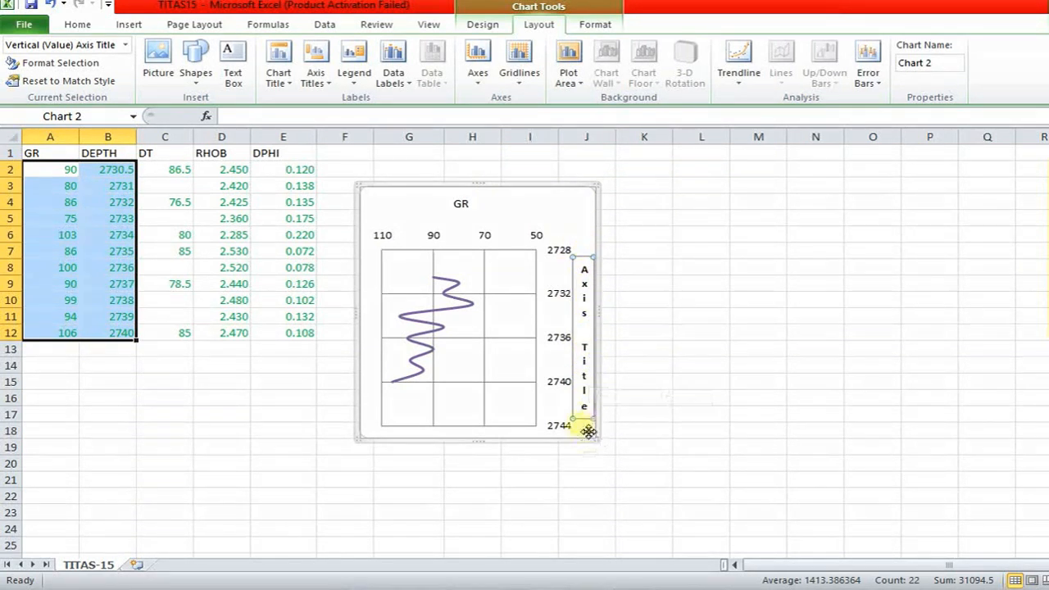
pyautogui.press('BackSpace')
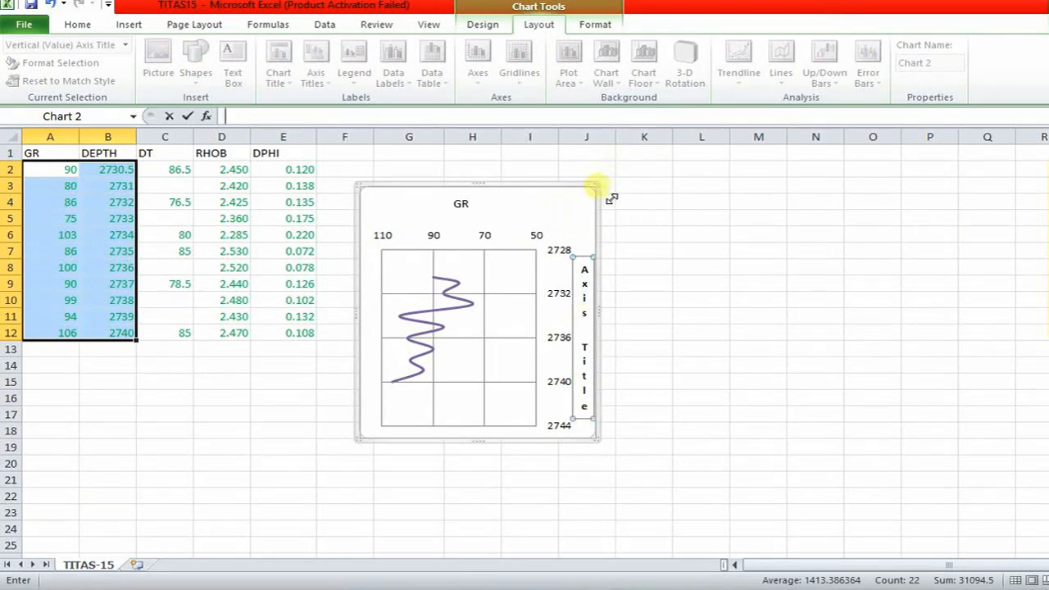
# - Widen the chart frame and make the plot area narrower and slightly taller inside it
pyautogui.moveTo(612, 198); pyautogui.dragTo(644, 191)
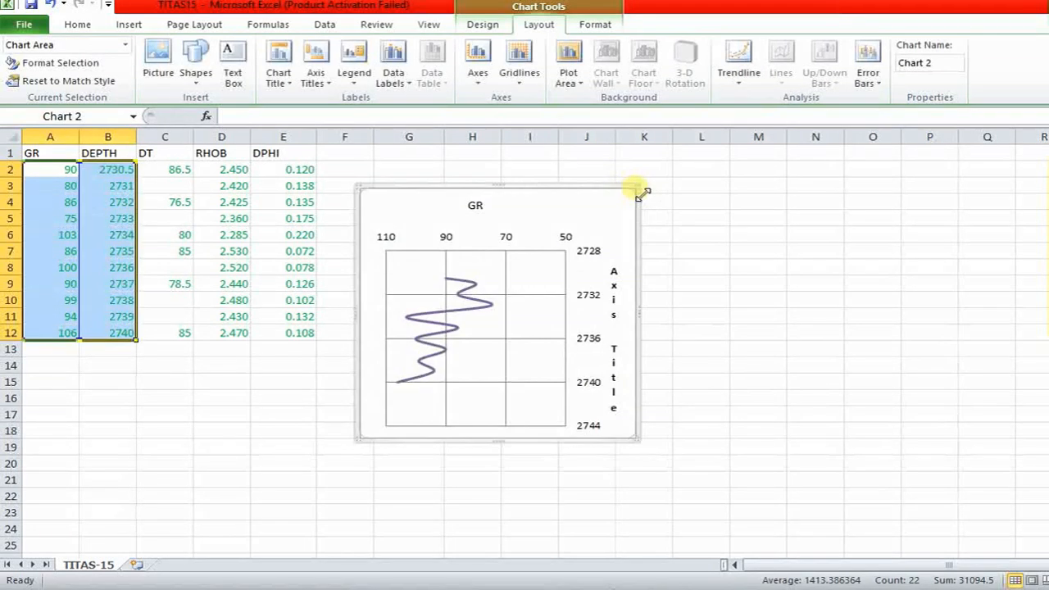
pyautogui.click(563, 272)
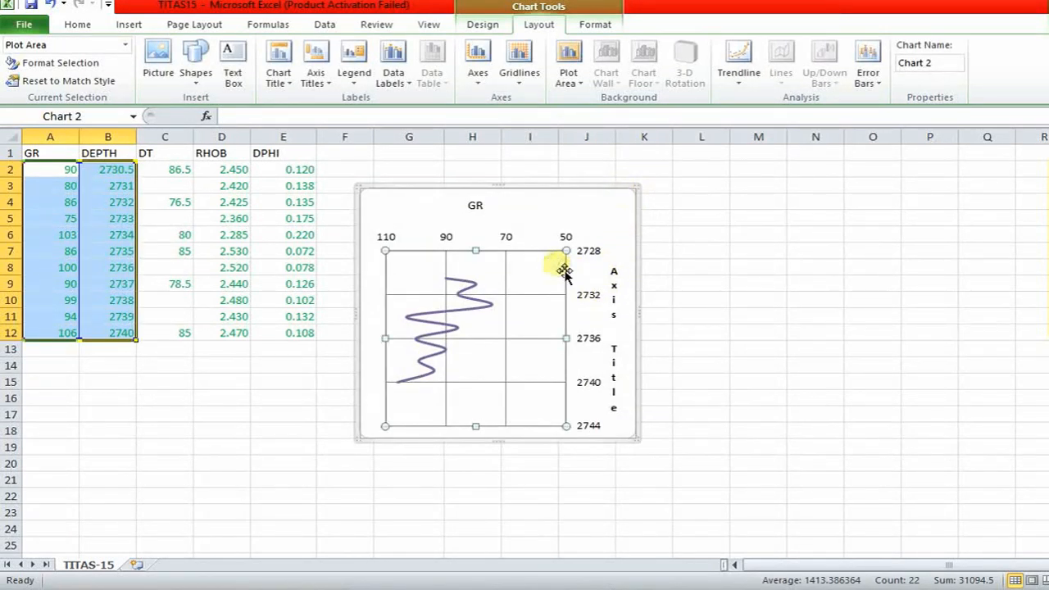
pyautogui.moveTo(565, 251); pyautogui.dragTo(529, 242)
# - Replace the vertical axis title's placeholder text with Depth
pyautogui.click(588, 279)
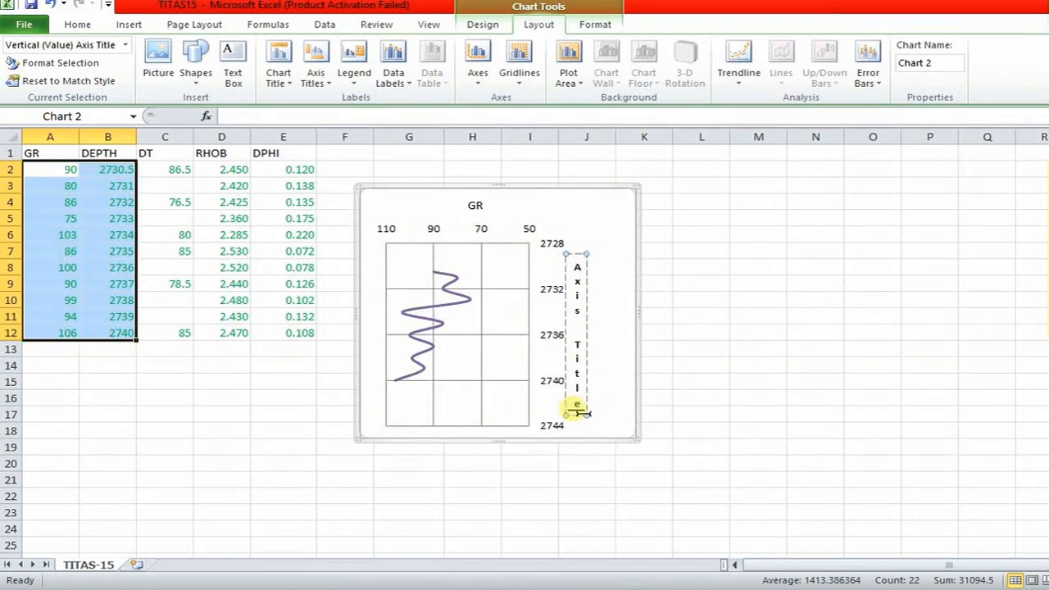
pyautogui.press('BackSpace')
pyautogui.press('BackSpace')
pyautogui.press('BackSpace')
pyautogui.press('BackSpace')
pyautogui.press('BackSpace')
pyautogui.press('BackSpace')
pyautogui.press('BackSpace')
pyautogui.press('BackSpace')
pyautogui.press('BackSpace')
pyautogui.press('BackSpace')
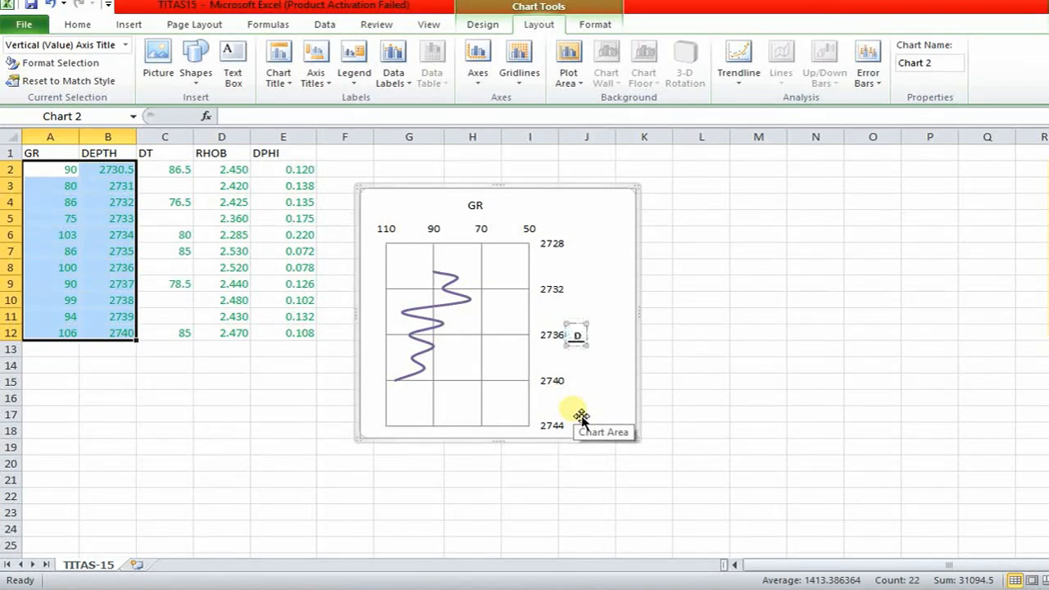
pyautogui.write('Depth')
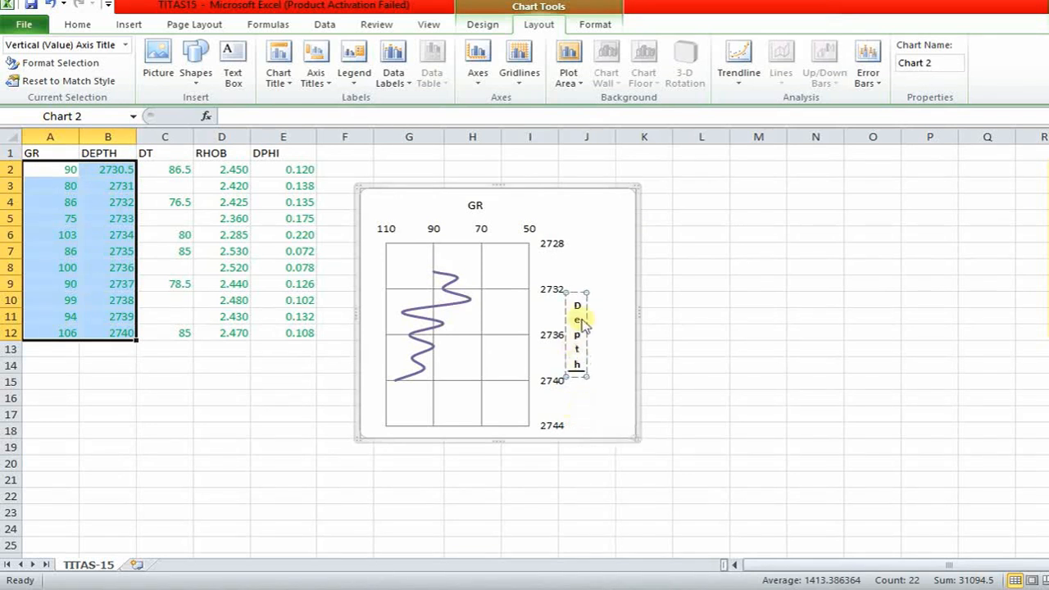
pyautogui.click(603, 302)
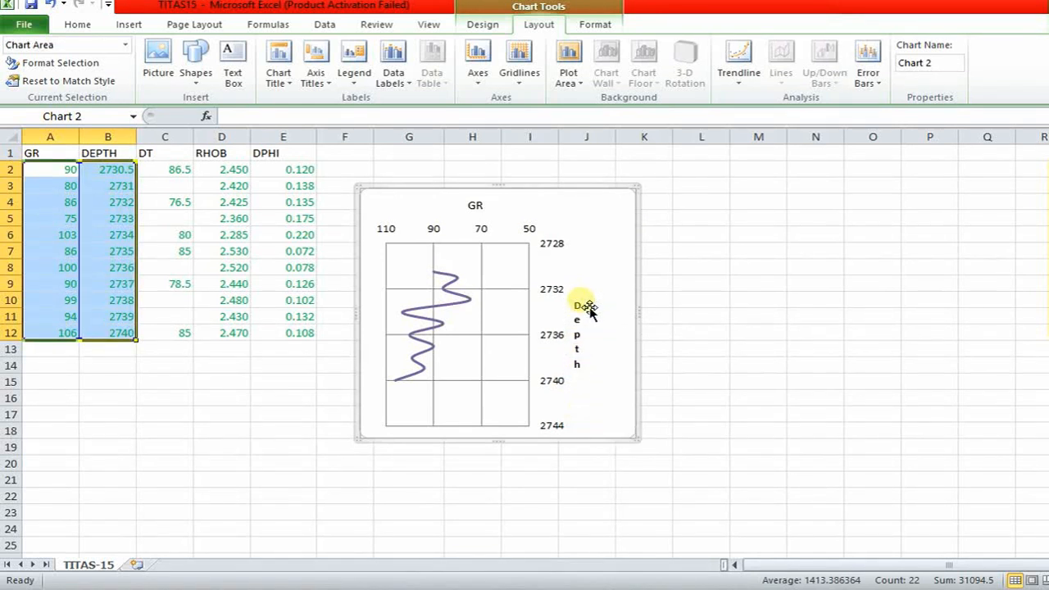
pyautogui.click(590, 309)
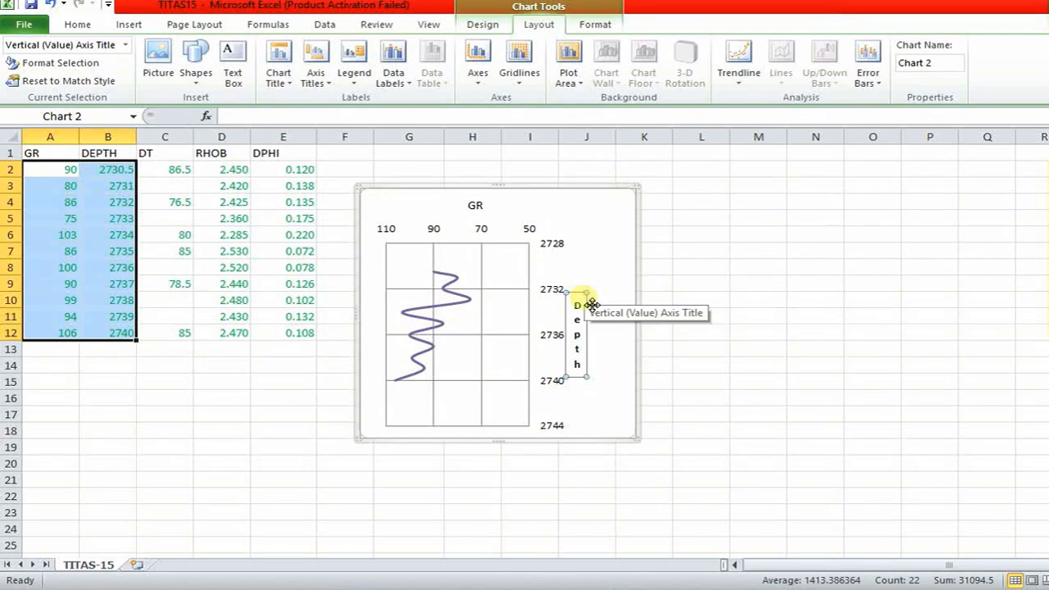
pyautogui.click(591, 305)
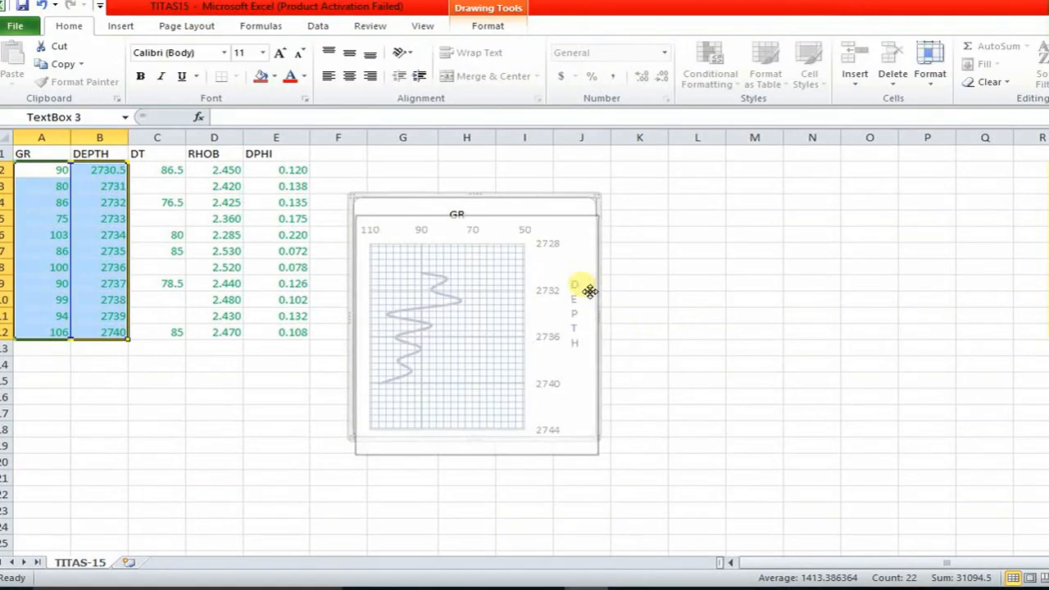
# - Move the DEPTH text box down to the middle of the depth axis and narrow the chart frame slightly
pyautogui.click(597, 278)
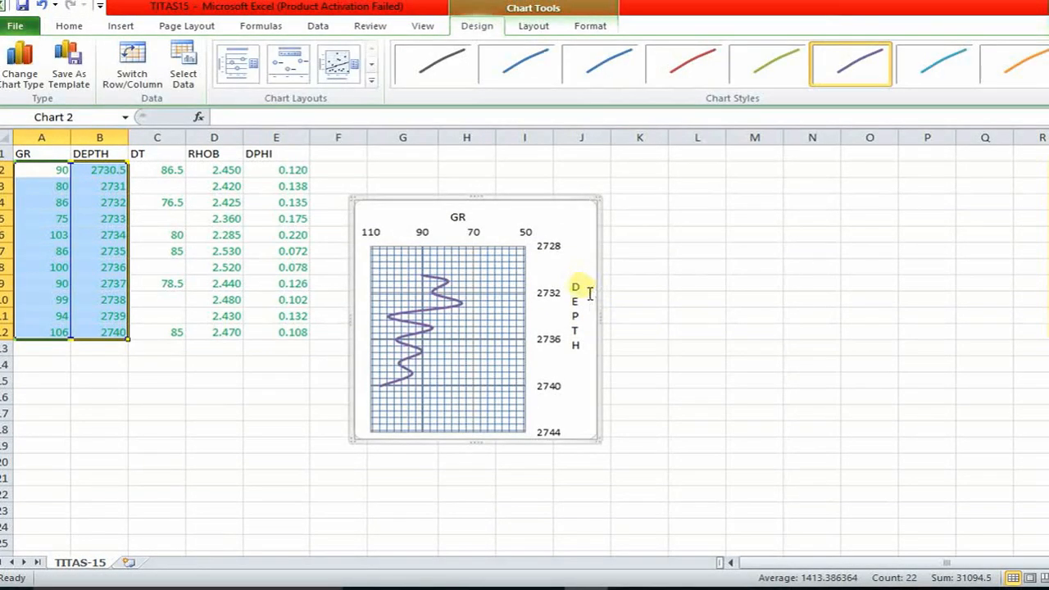
pyautogui.click(589, 294)
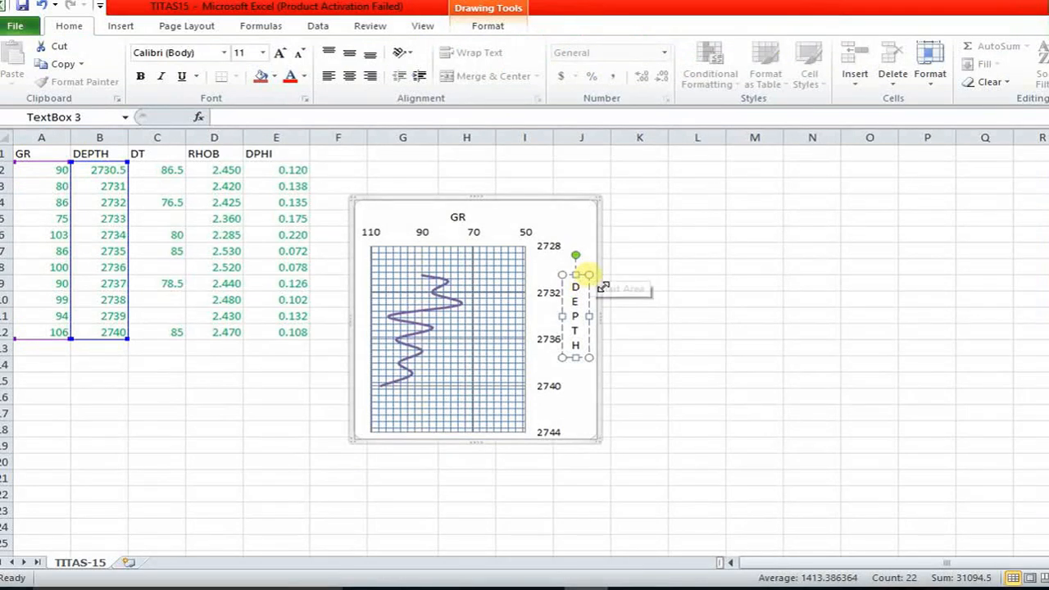
pyautogui.moveTo(590, 282); pyautogui.dragTo(589, 305)
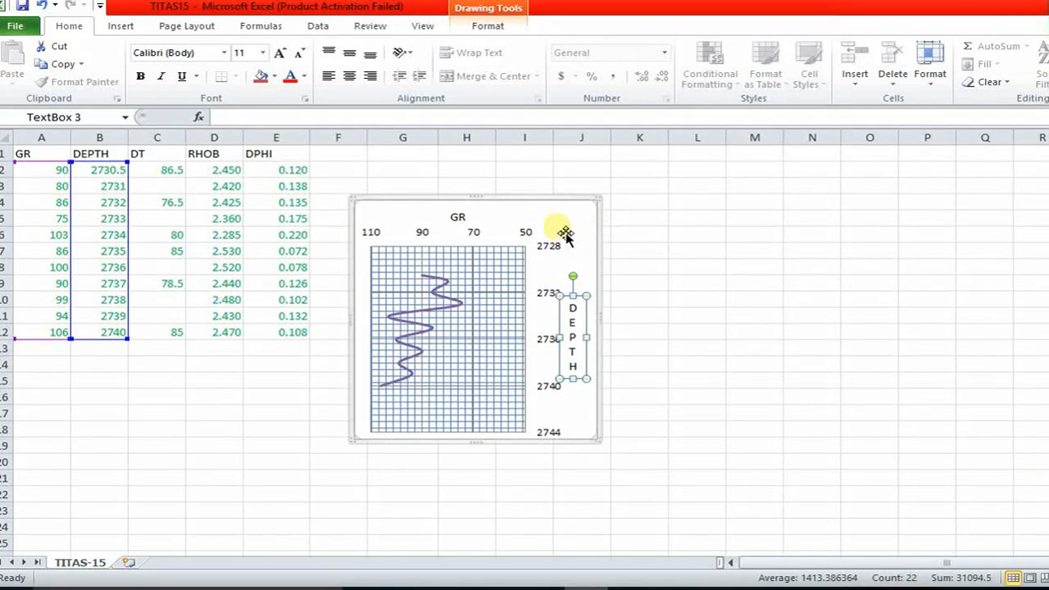
pyautogui.click(604, 200)
pyautogui.moveTo(612, 211); pyautogui.dragTo(591, 207)
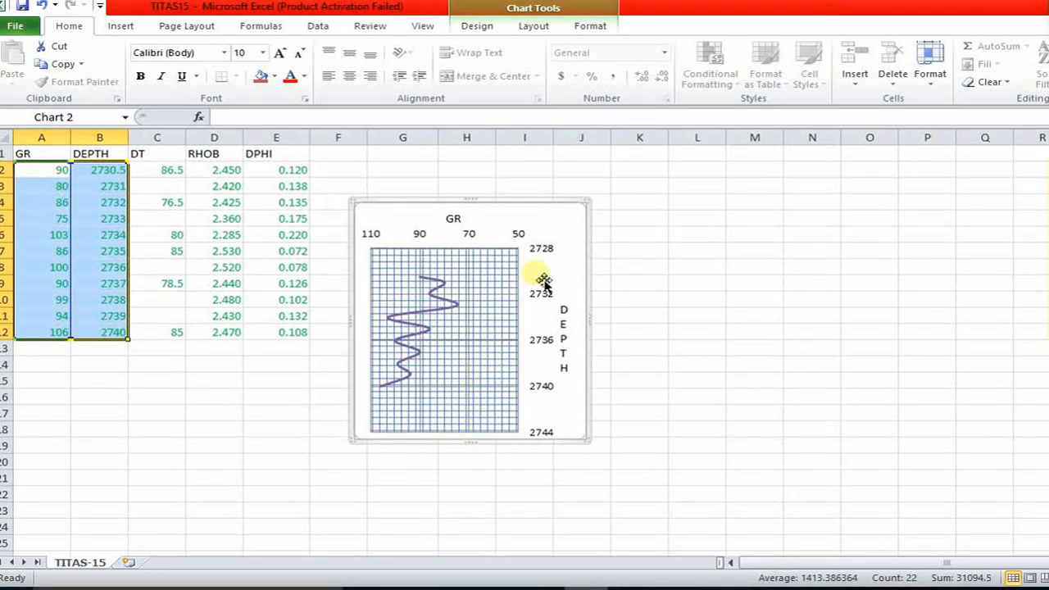
pyautogui.click(586, 29)
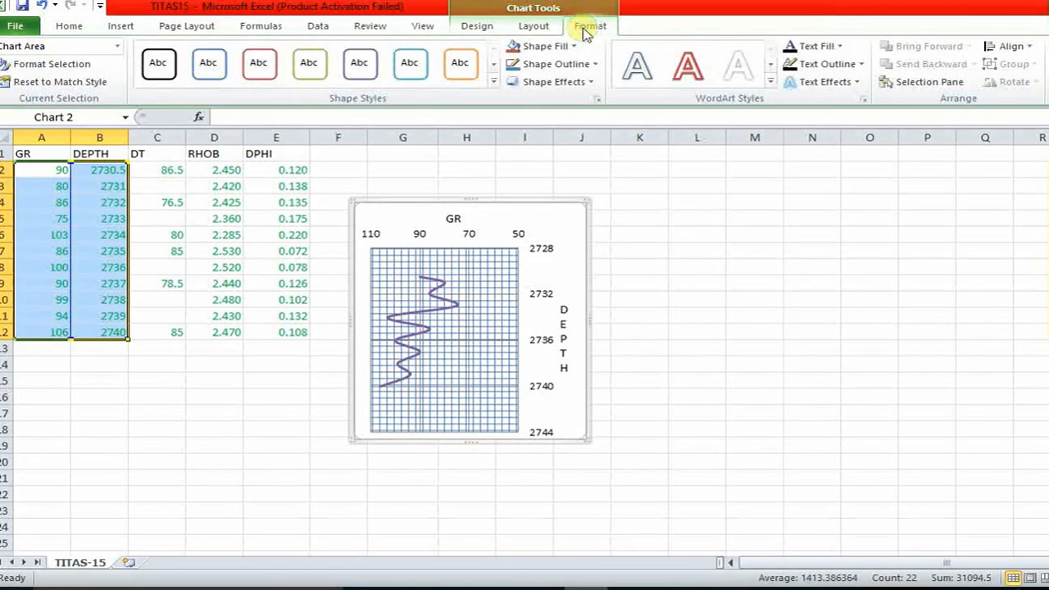
pyautogui.click(534, 28)
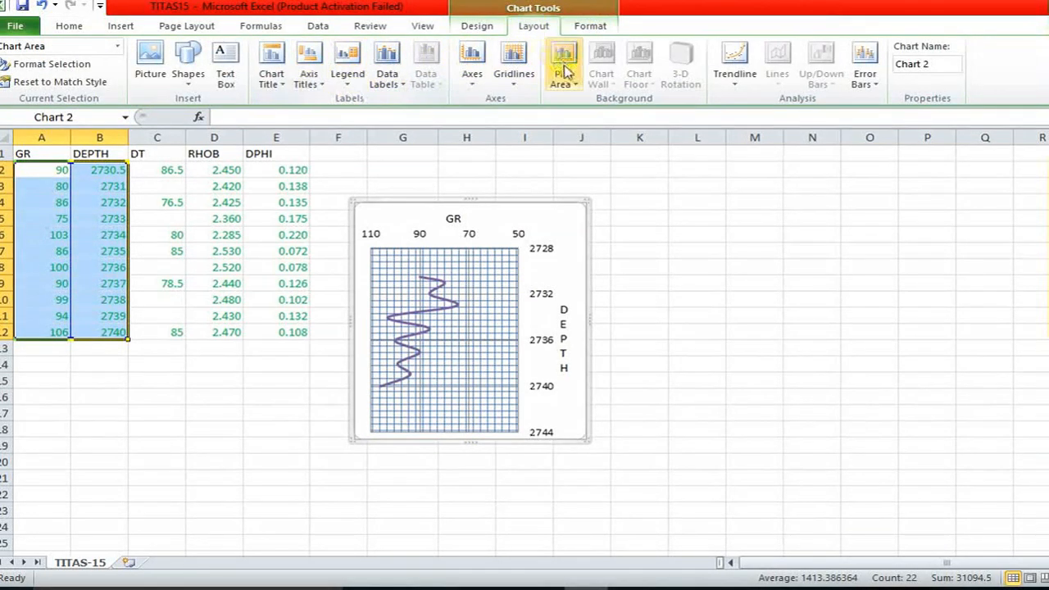
# - Switch to the Petro document in Word and examine the Gamma Ray and Density log charts in the Fig 1 composite
pyautogui.click(484, 27)
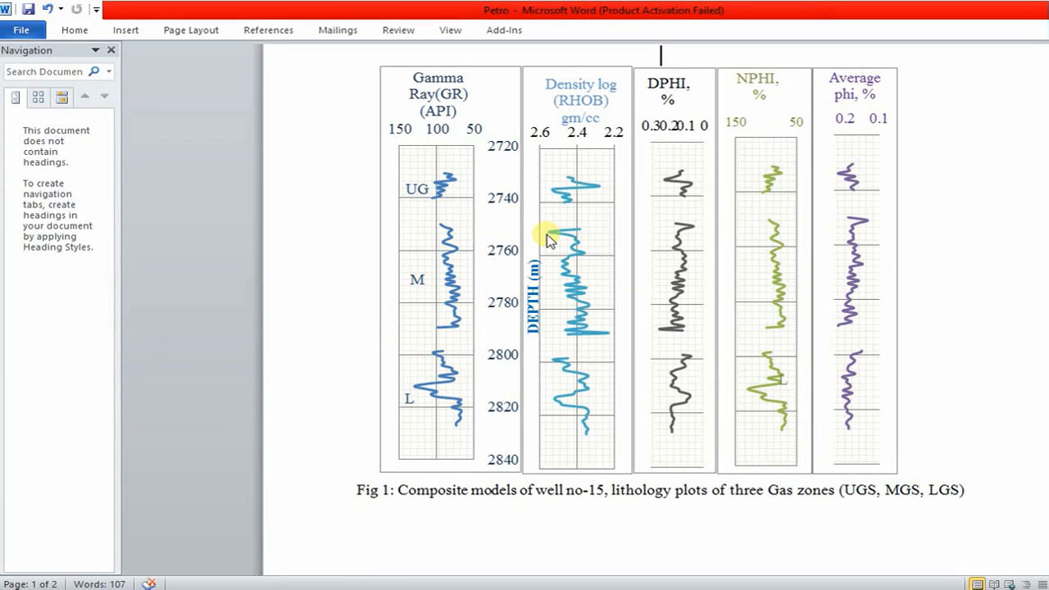
pyautogui.press('Up')
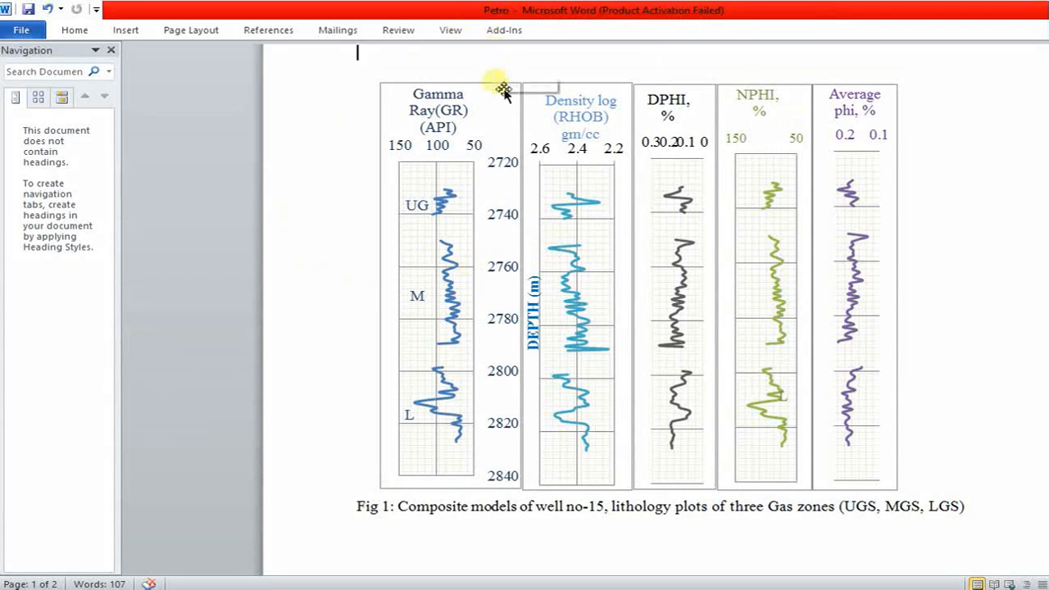
pyautogui.click(496, 116)
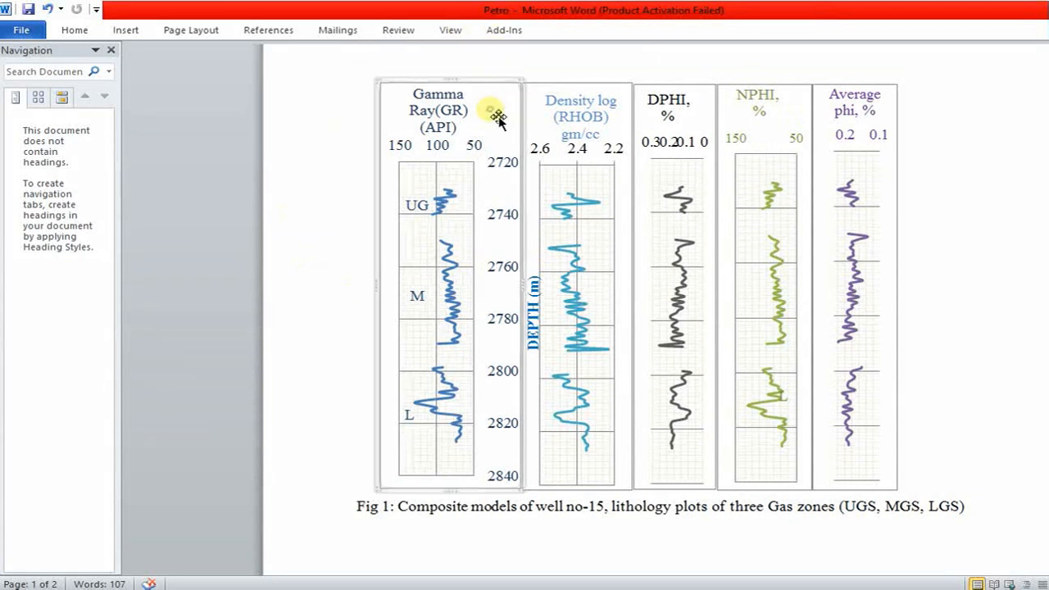
pyautogui.click(611, 105)
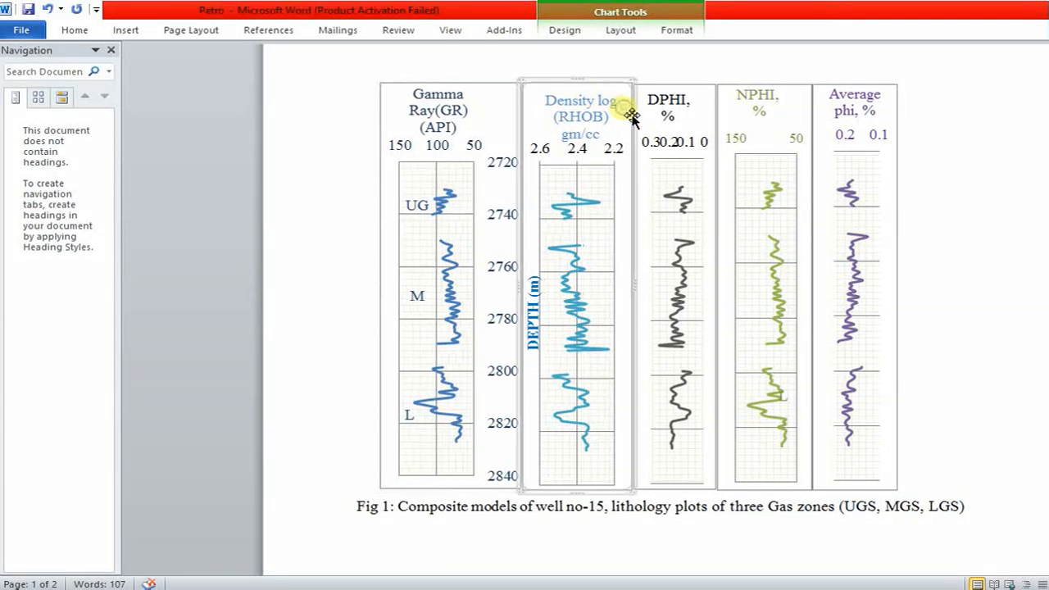
# - Select the Gamma Ray curve in Fig 1 and review the design and layout options available for it
pyautogui.click(447, 198)
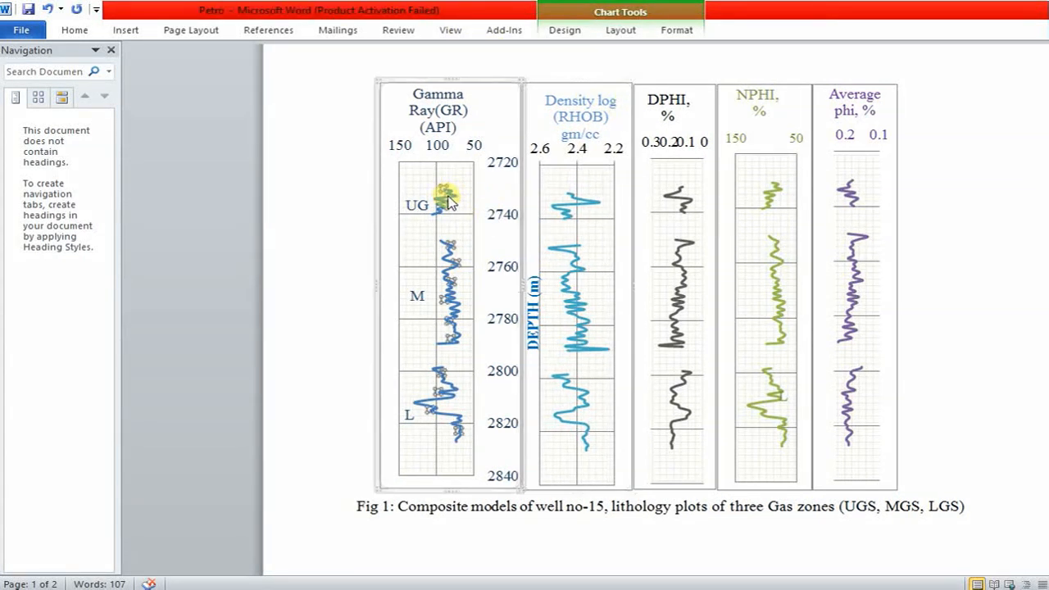
pyautogui.click(665, 33)
pyautogui.click(624, 30)
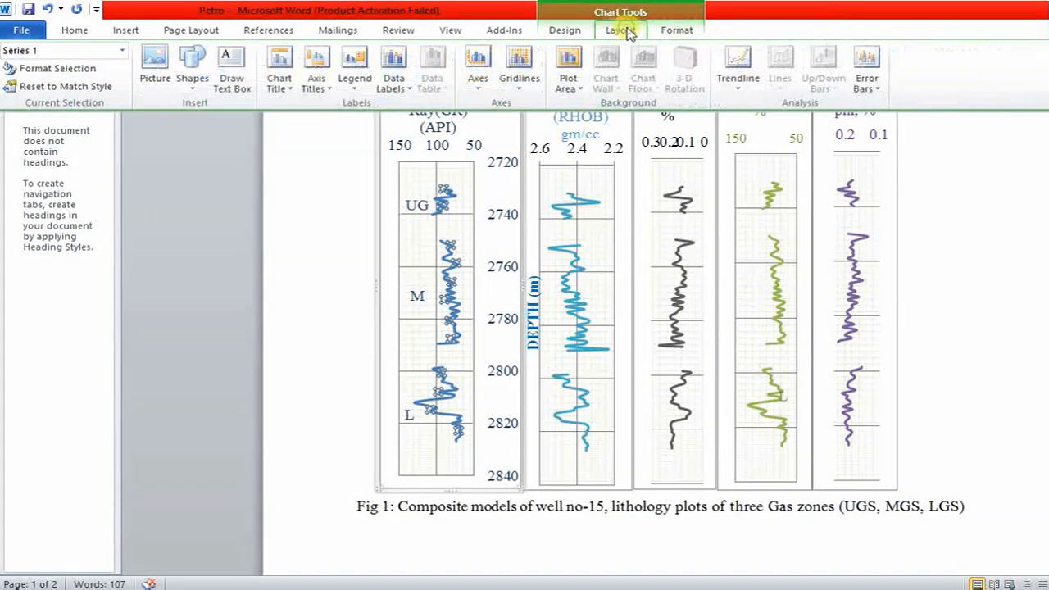
pyautogui.click(566, 32)
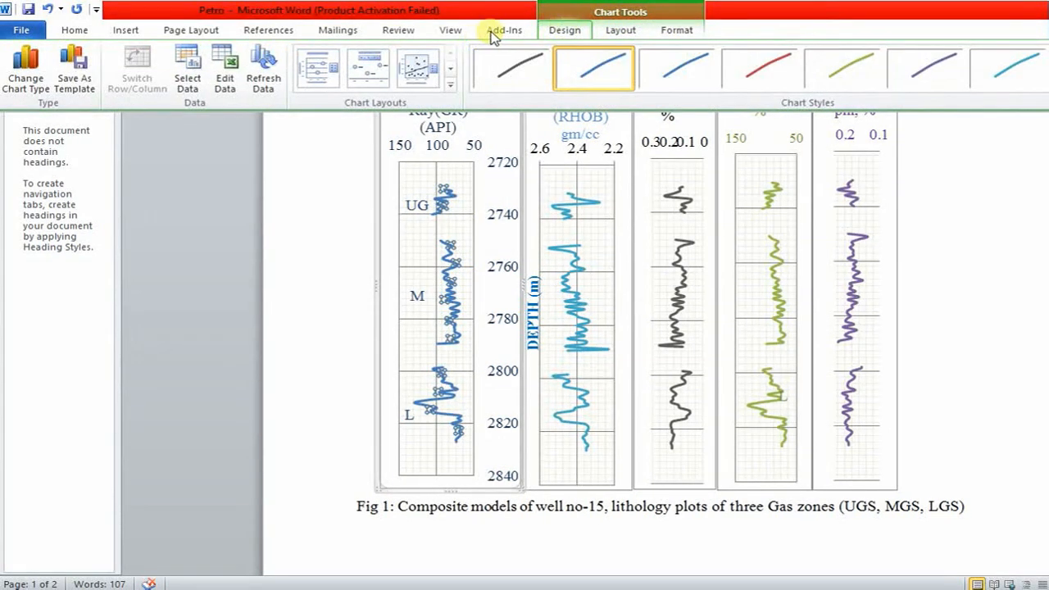
pyautogui.click(621, 31)
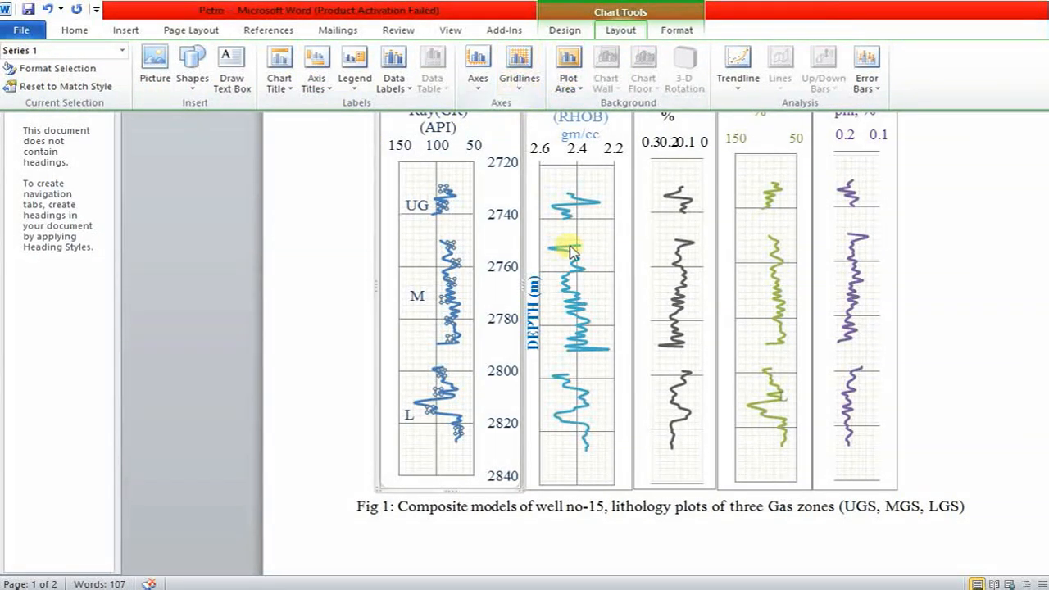
# - Inspect the plot areas and gridlines of the Gamma Ray, DPHI and Average phi tracks in the composite figure
pyautogui.click(596, 239)
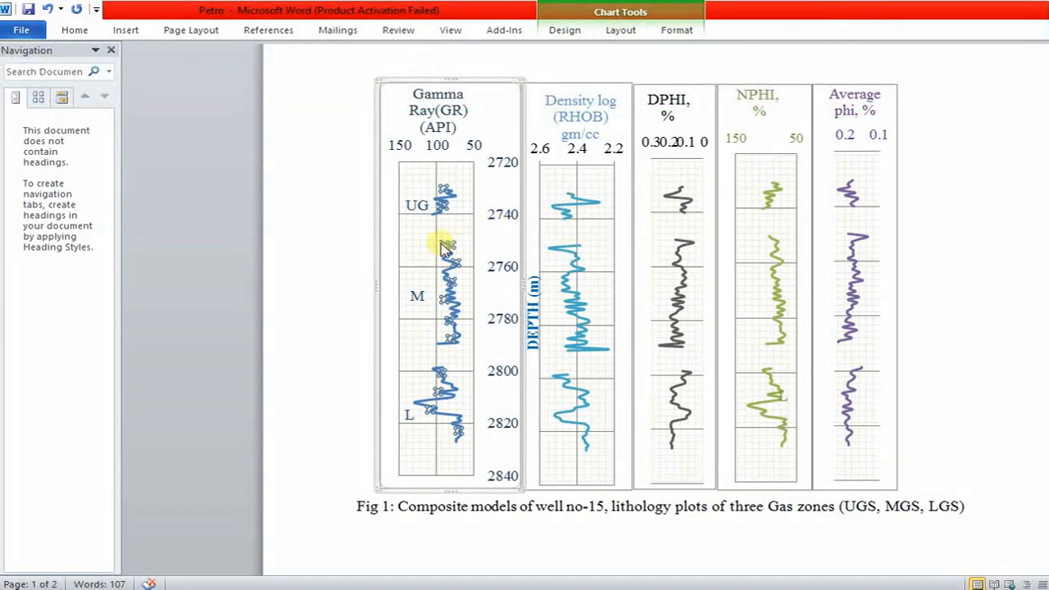
pyautogui.click(472, 229)
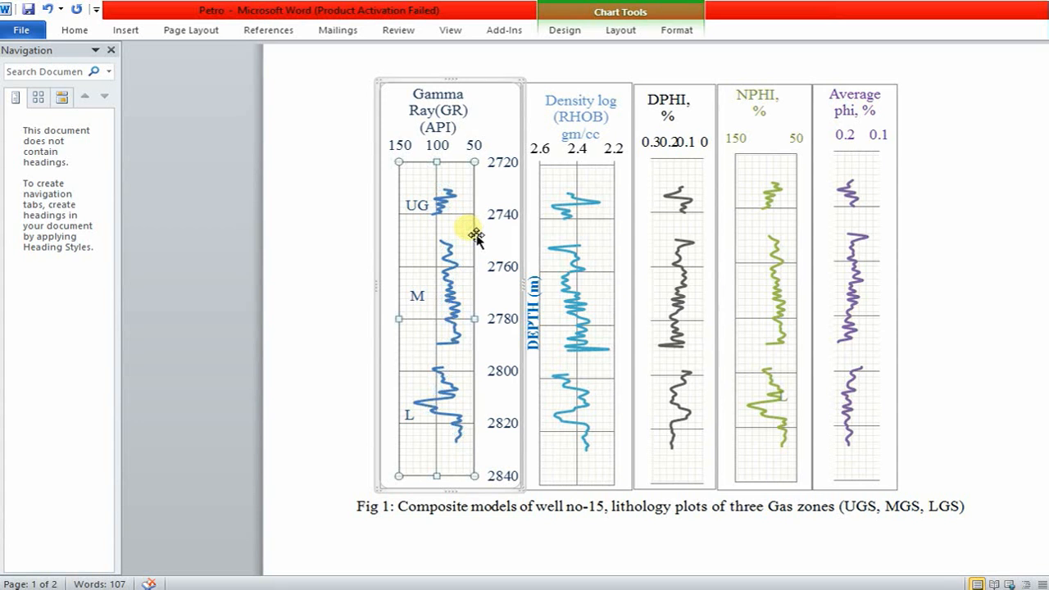
pyautogui.click(766, 187)
pyautogui.click(686, 172)
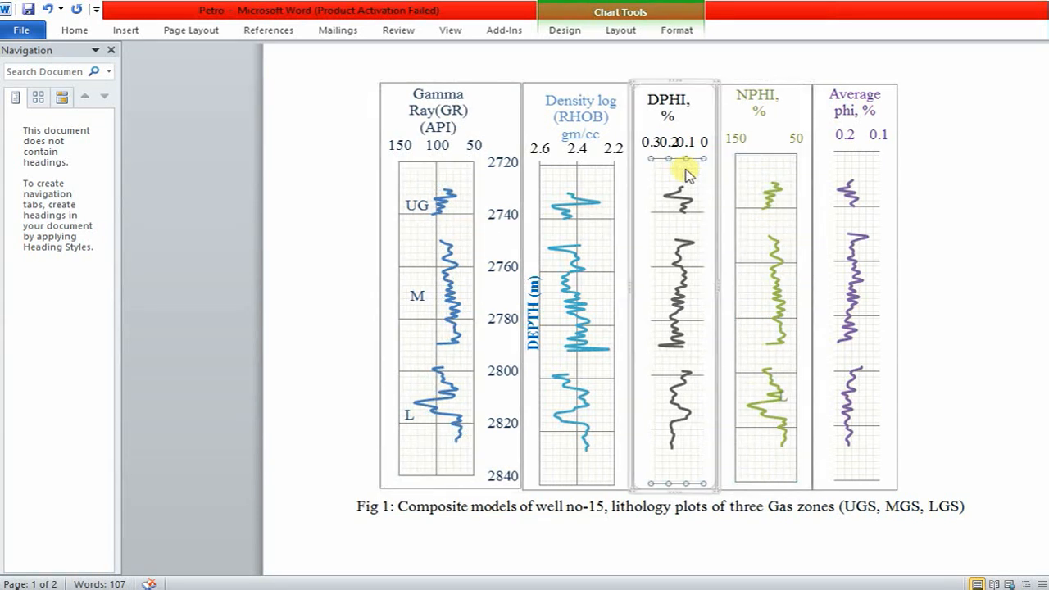
pyautogui.click(884, 176)
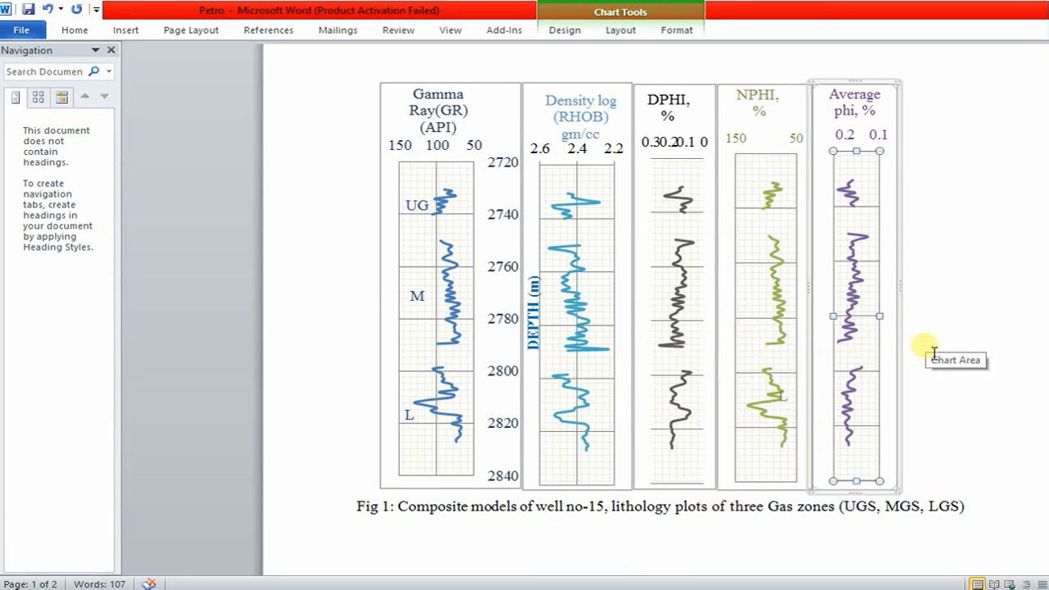
# - Highlight the whole row of five log charts above the Fig 1 caption to view them together, and clear the selection
pyautogui.click(344, 156)
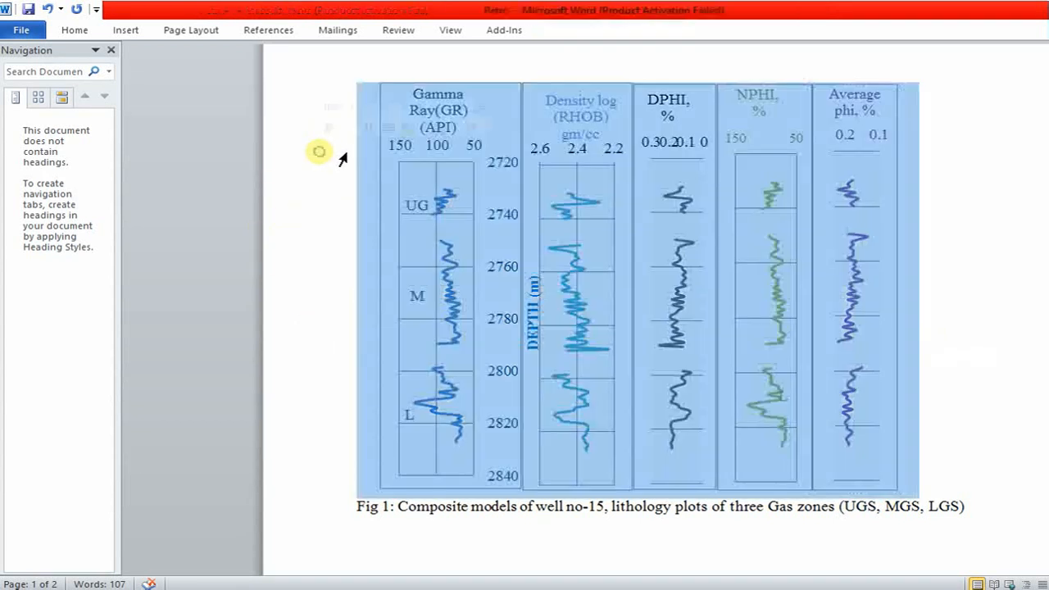
pyautogui.click(595, 66)
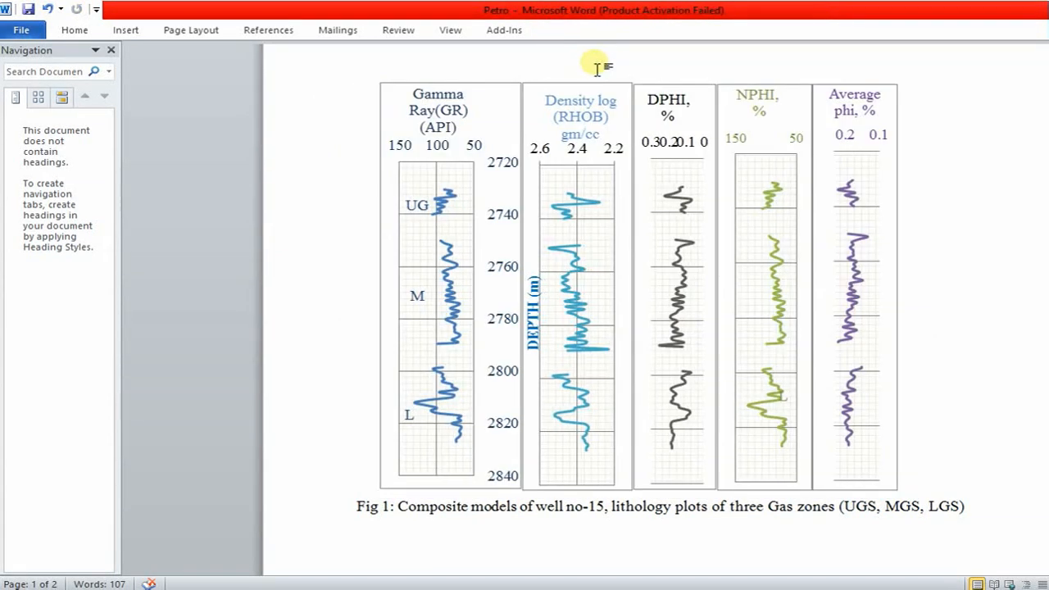
pyautogui.click(355, 191)
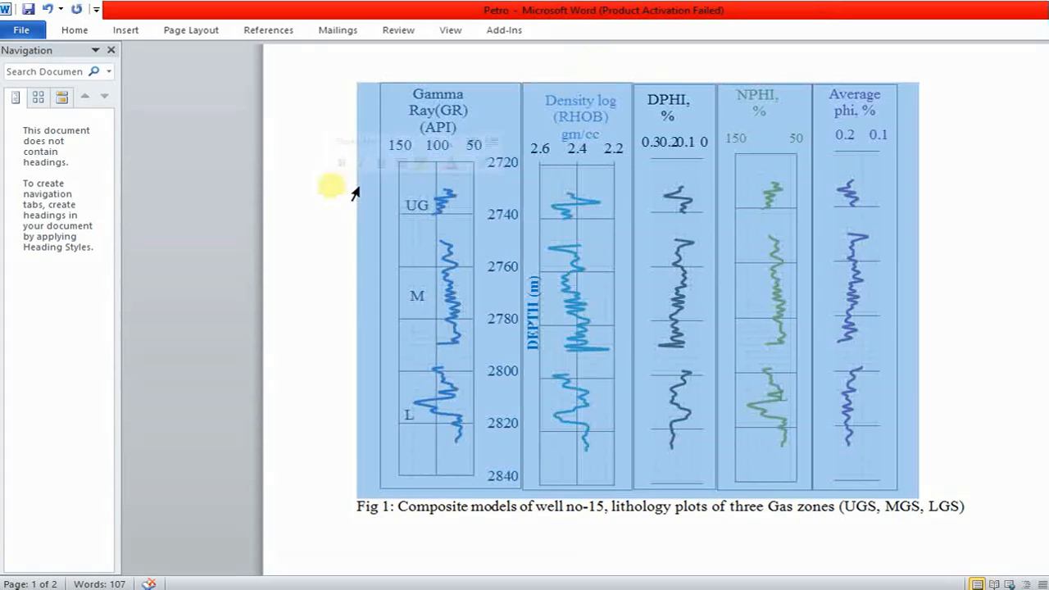
pyautogui.click(933, 259)
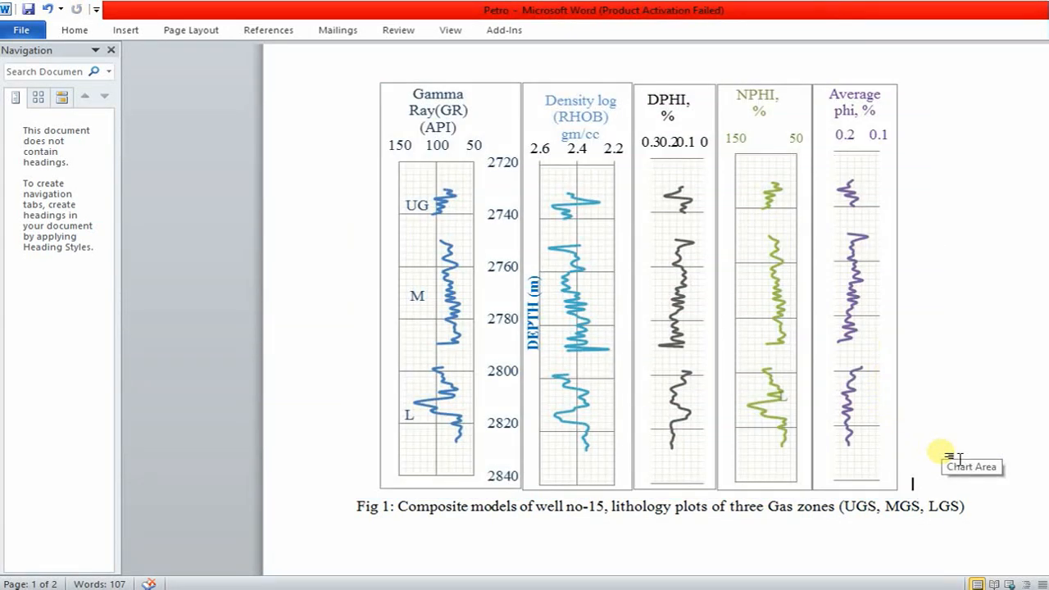